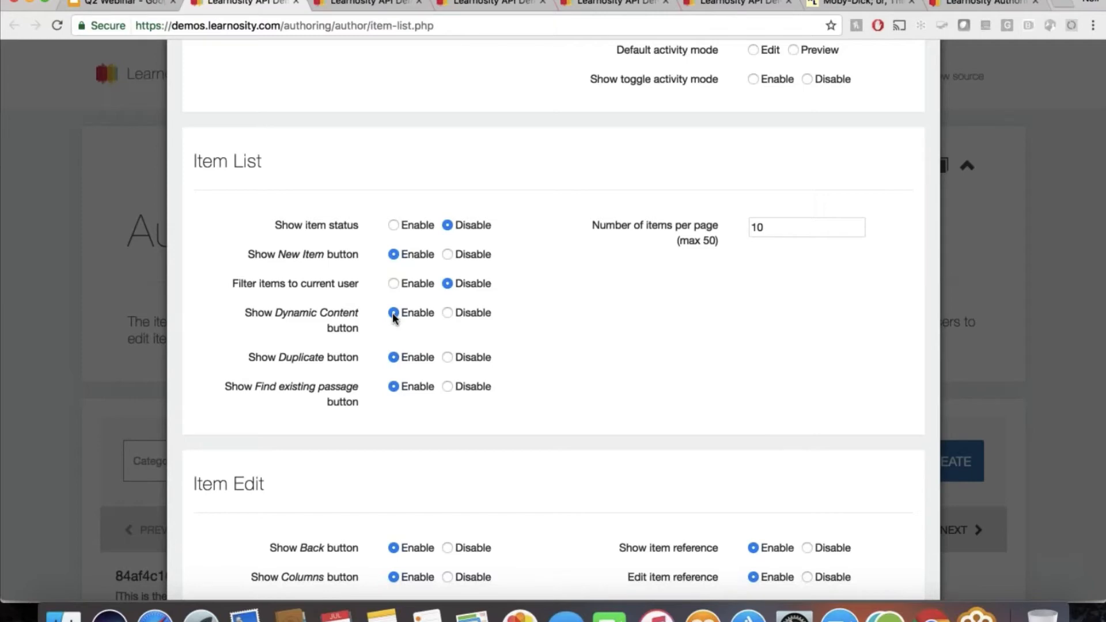
# - Review the Item List settings and apply them with the Dynamic Content button enabled
pyautogui.scroll(1, 392, 312)
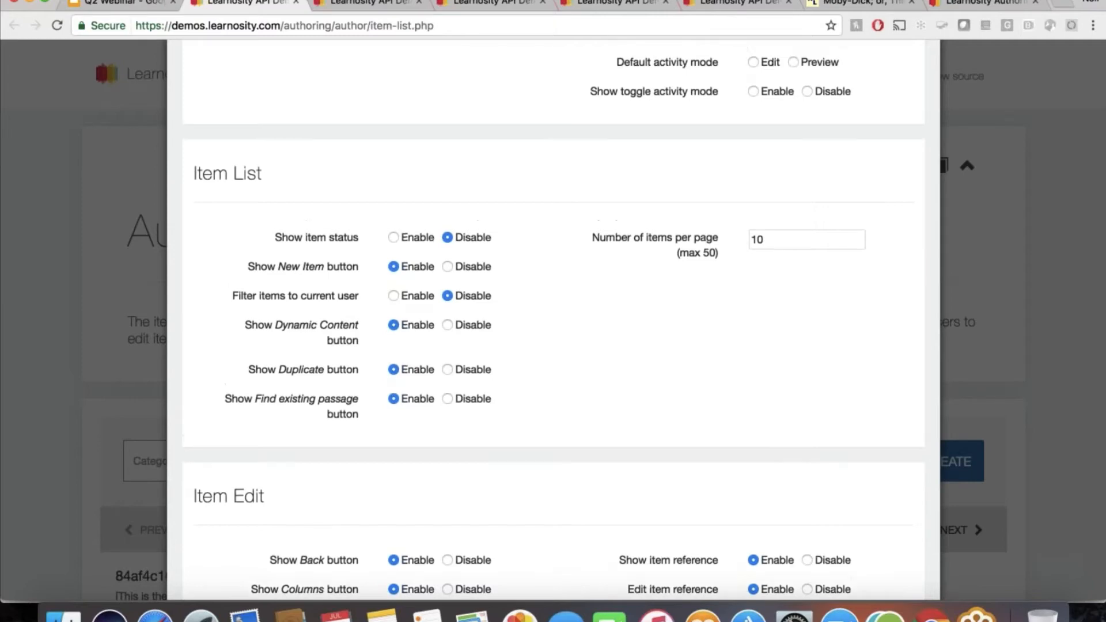
pyautogui.scroll(5, 552, 320)
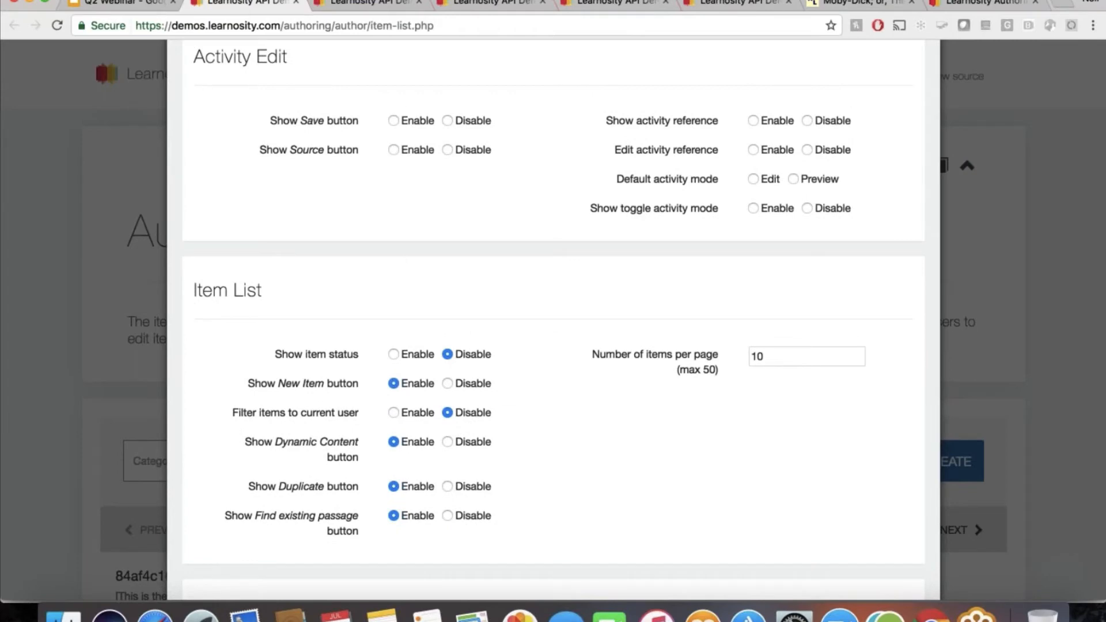
pyautogui.scroll(-1, 552, 319)
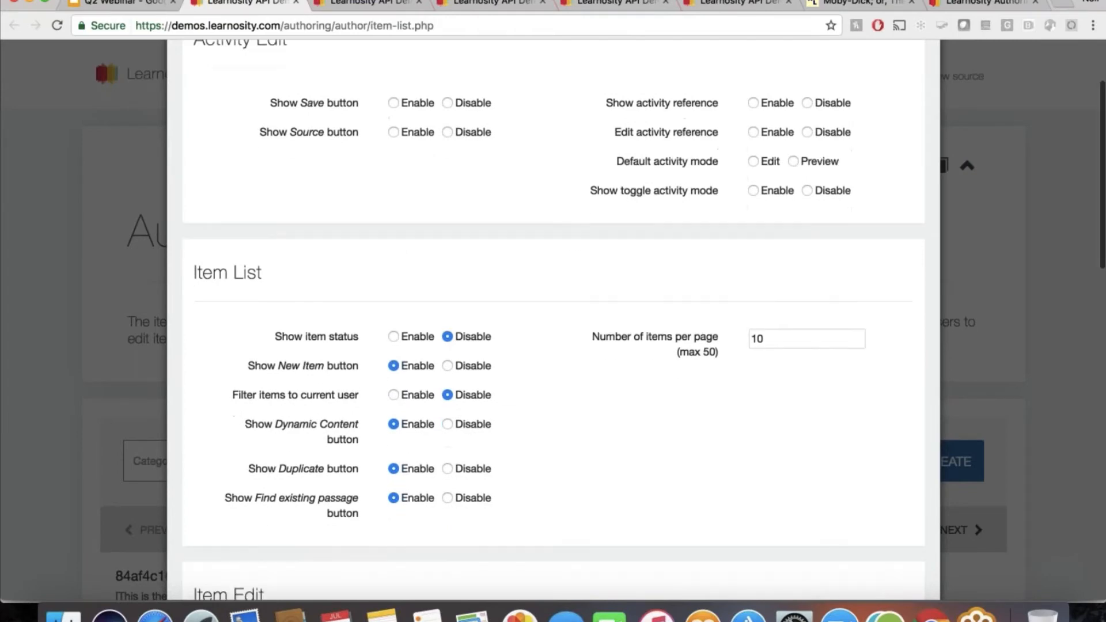
pyautogui.scroll(-6, 553, 319)
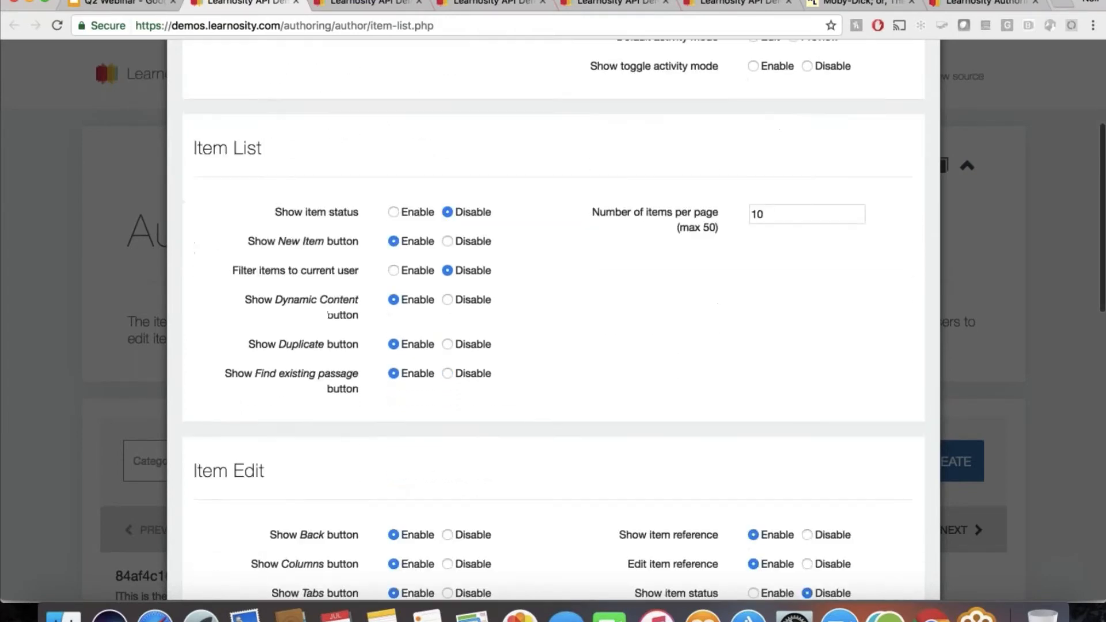
pyautogui.scroll(-15, 830, 522)
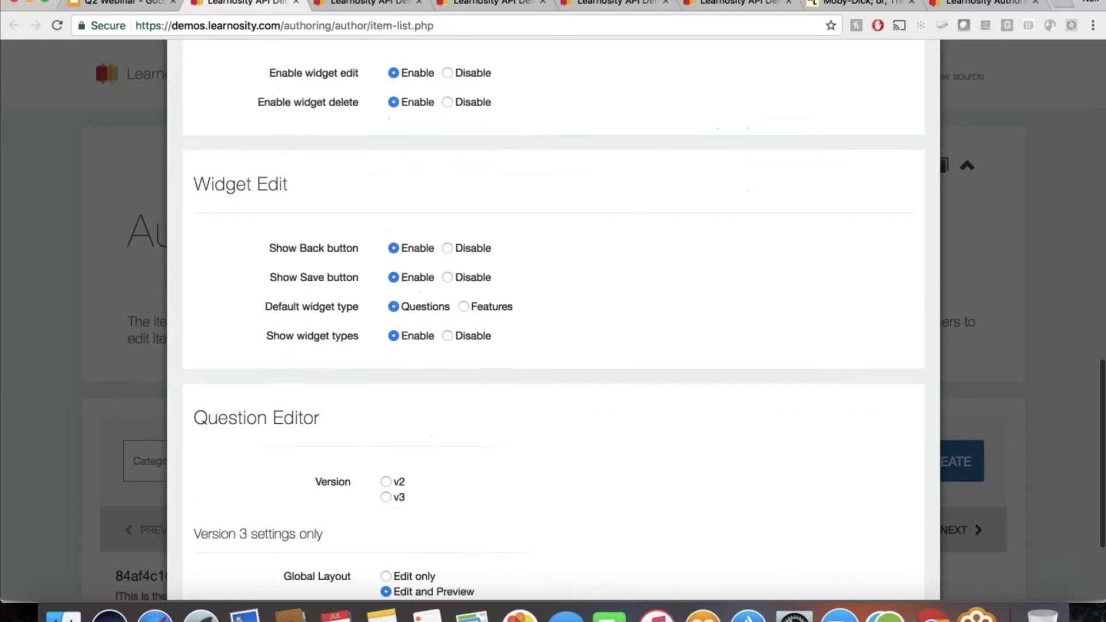
pyautogui.click(844, 546)
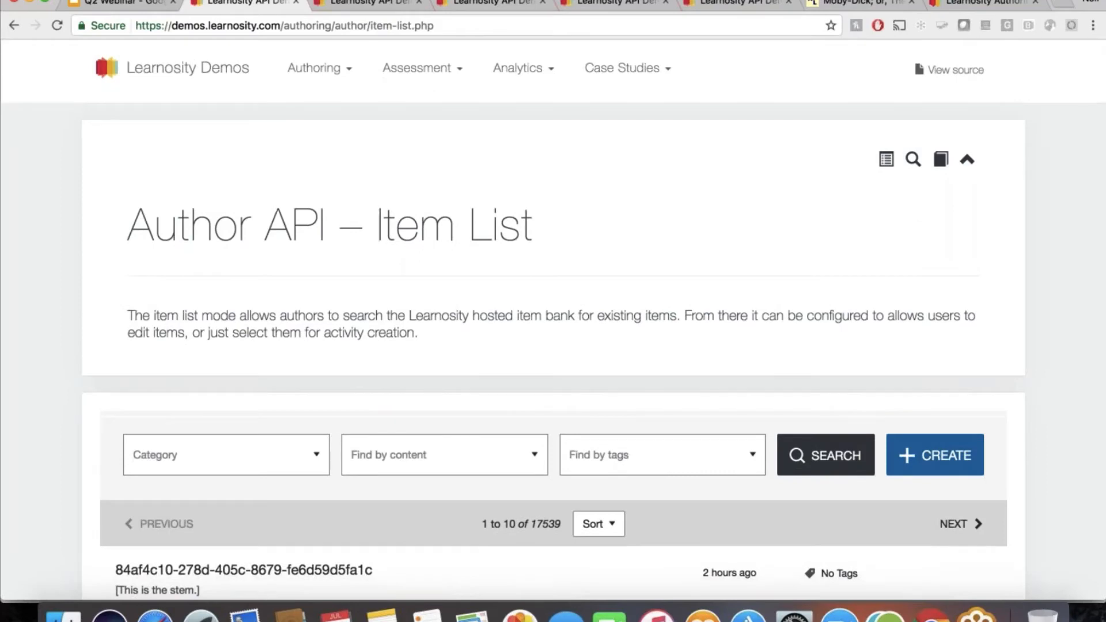
# - Create a new item in the item bank and open its data table for CSV entry
pyautogui.scroll(-3, 553, 311)
pyautogui.click(934, 347)
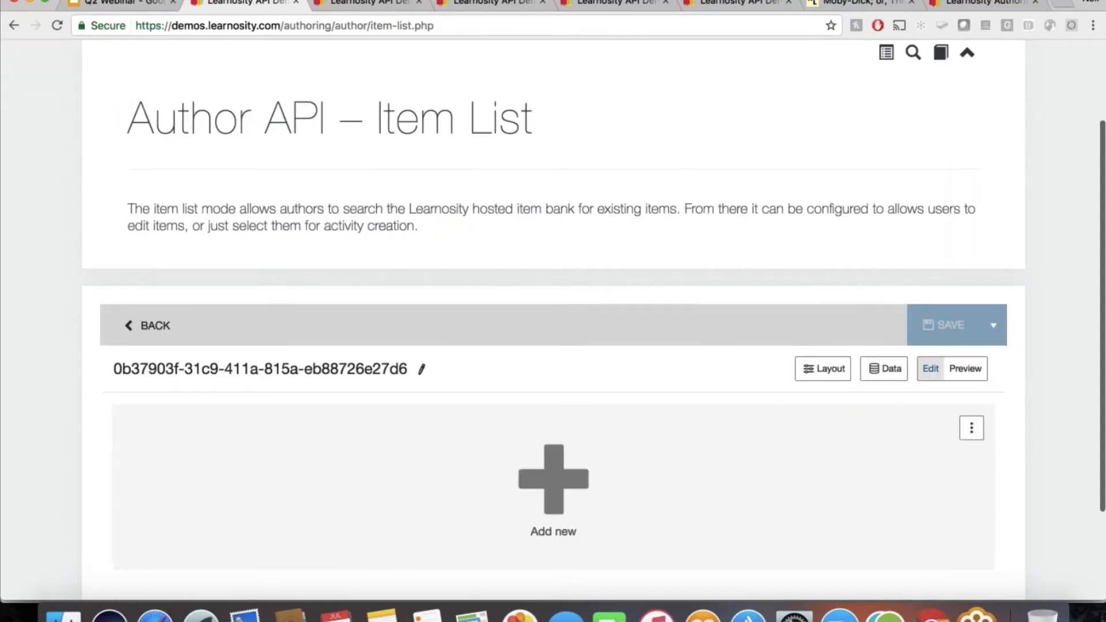
pyautogui.click(883, 369)
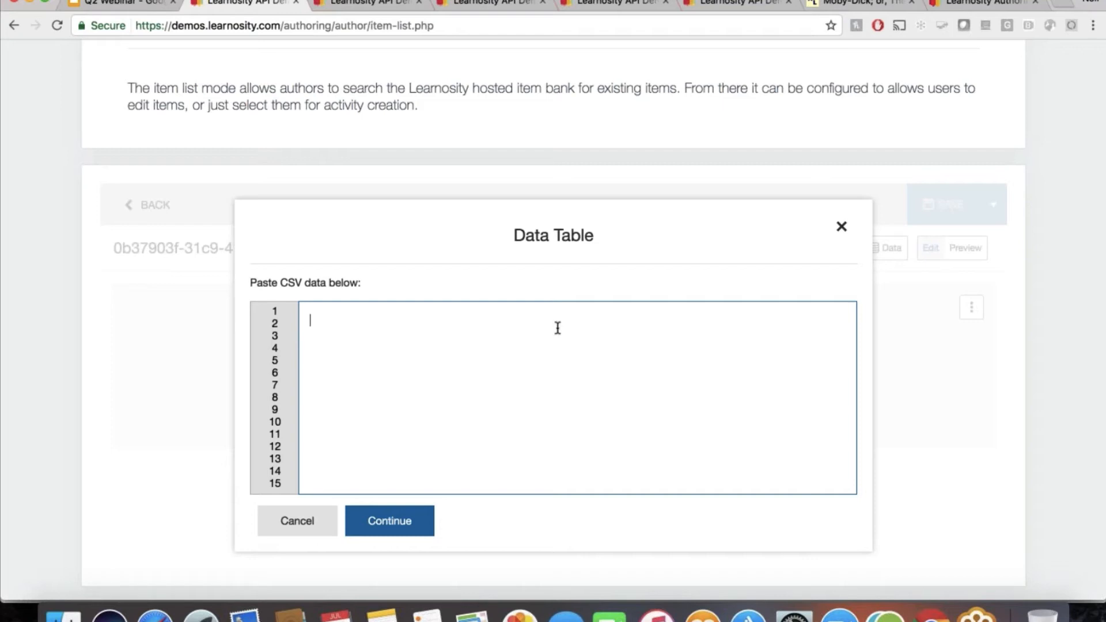
# - Fill the data table with columns variable_1, variable_2, answer and rows 2,3,5; 31,23,54; 27,3,30, and apply it
pyautogui.write('variable_1,variable_2,a')
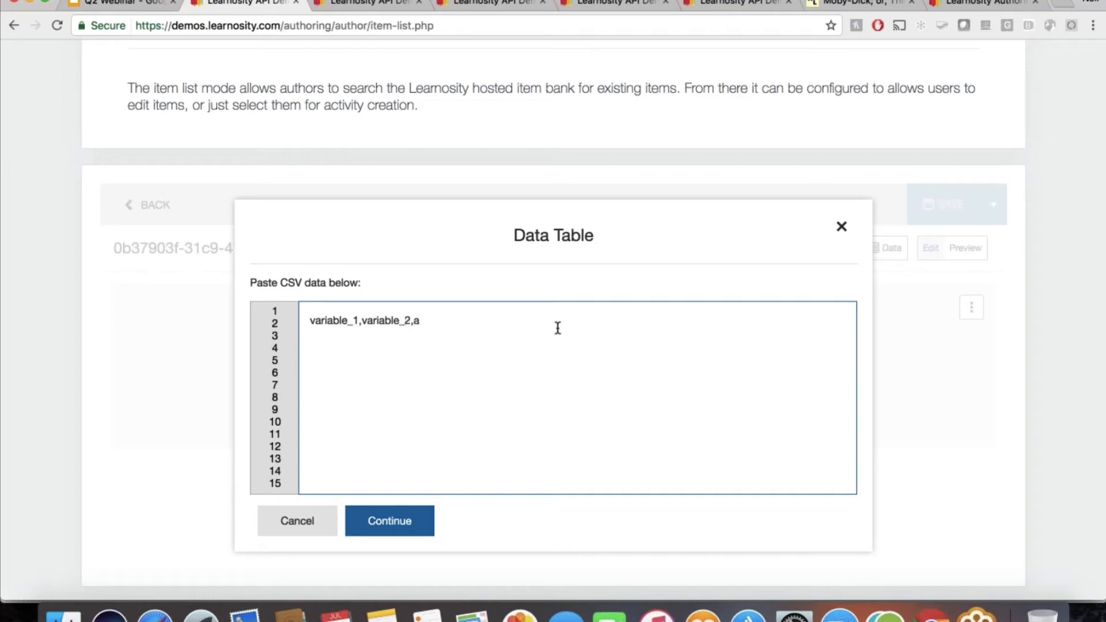
pyautogui.write('nswer')
pyautogui.press('Return')
pyautogui.write('2,3,5')
pyautogui.write('31,23,')
pyautogui.write('4')
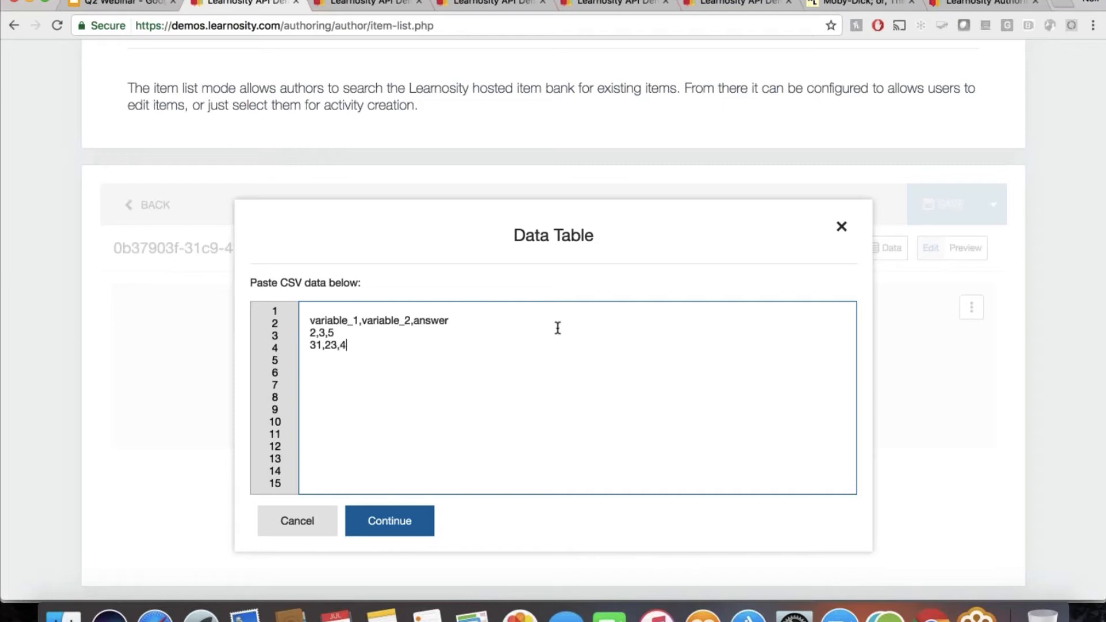
pyautogui.write('5')
pyautogui.write('27')
pyautogui.write(',3,30')
pyautogui.click(408, 524)
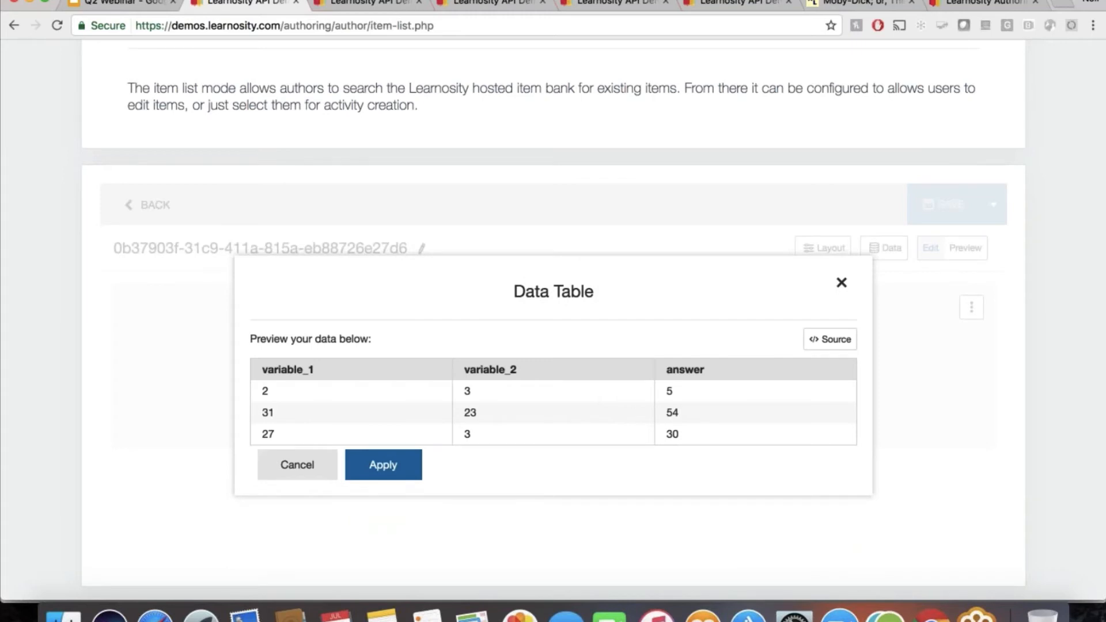
pyautogui.click(403, 472)
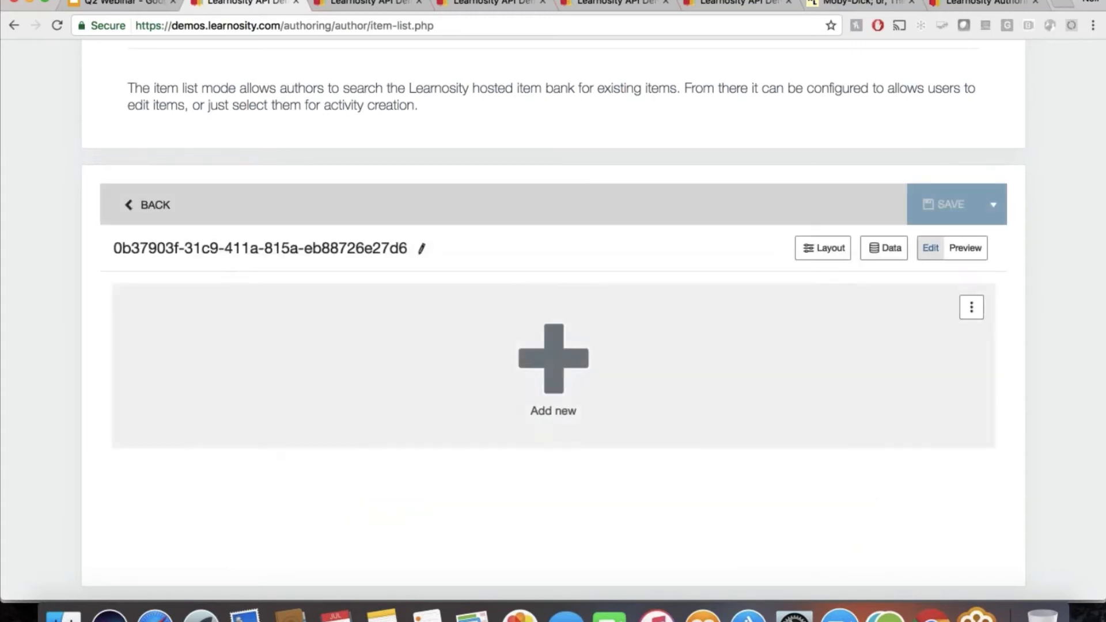
# - Add a Cloze math question from the Math question types to the new item
pyautogui.click(579, 374)
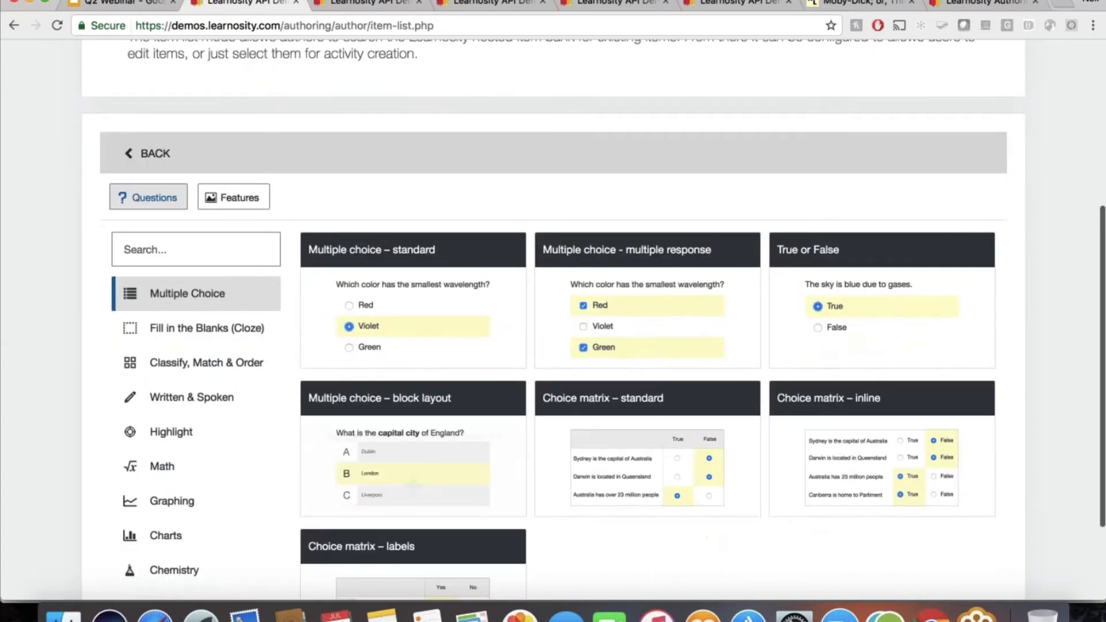
pyautogui.click(198, 468)
pyautogui.scroll(-3, 429, 495)
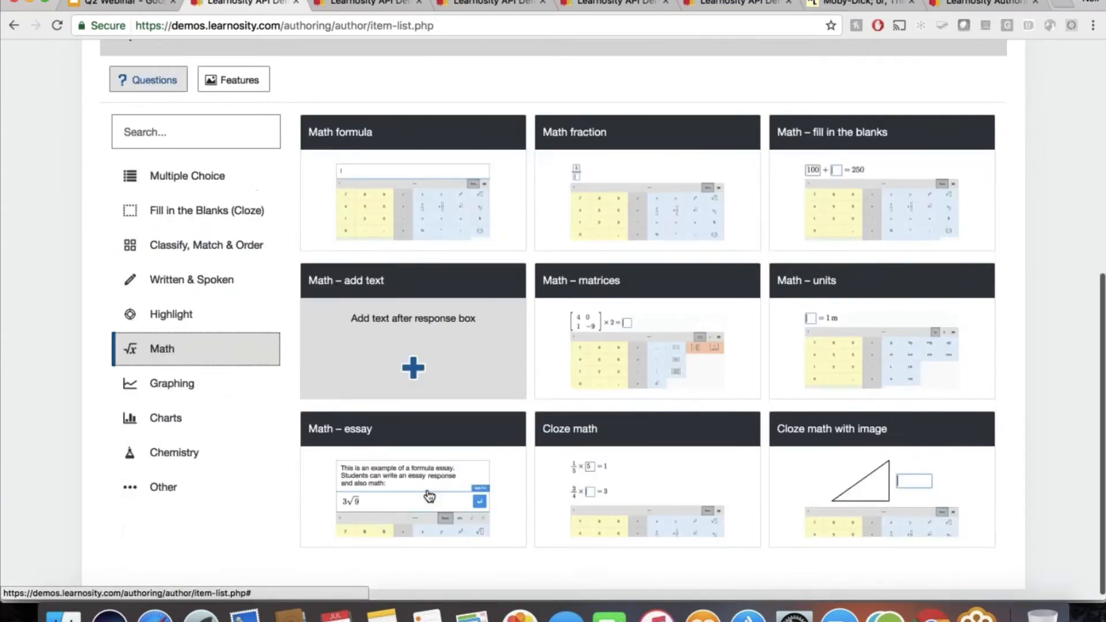
pyautogui.click(638, 429)
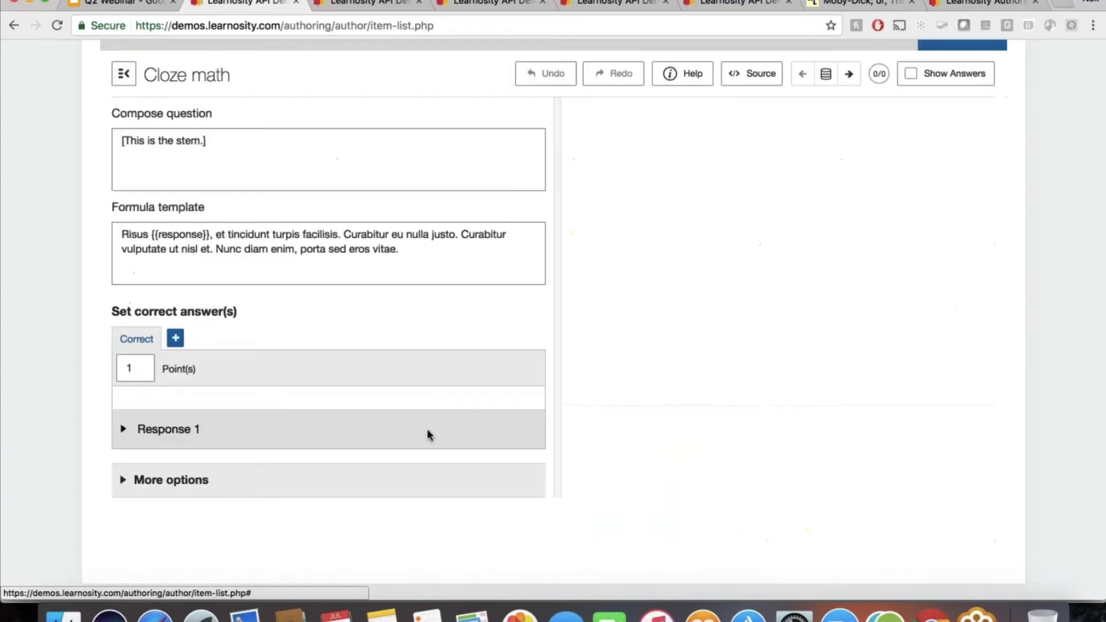
# - Replace the question stem with "Add the two numbers below"
pyautogui.click(315, 153)
pyautogui.hotkey('ctrl', 'a')
pyautogui.write('A')
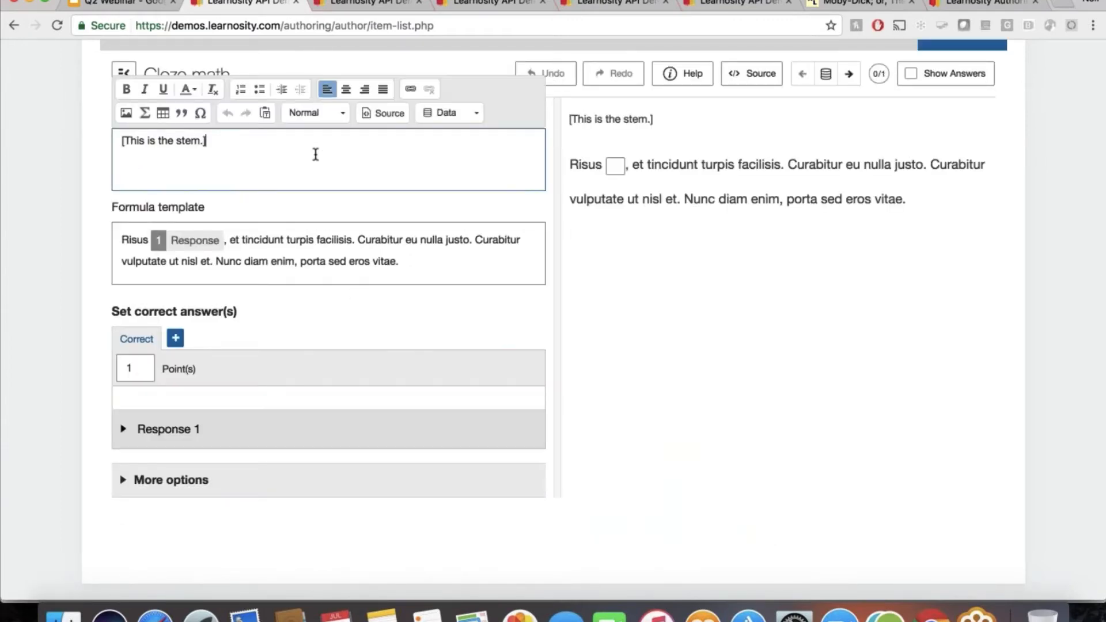
pyautogui.write('dd')
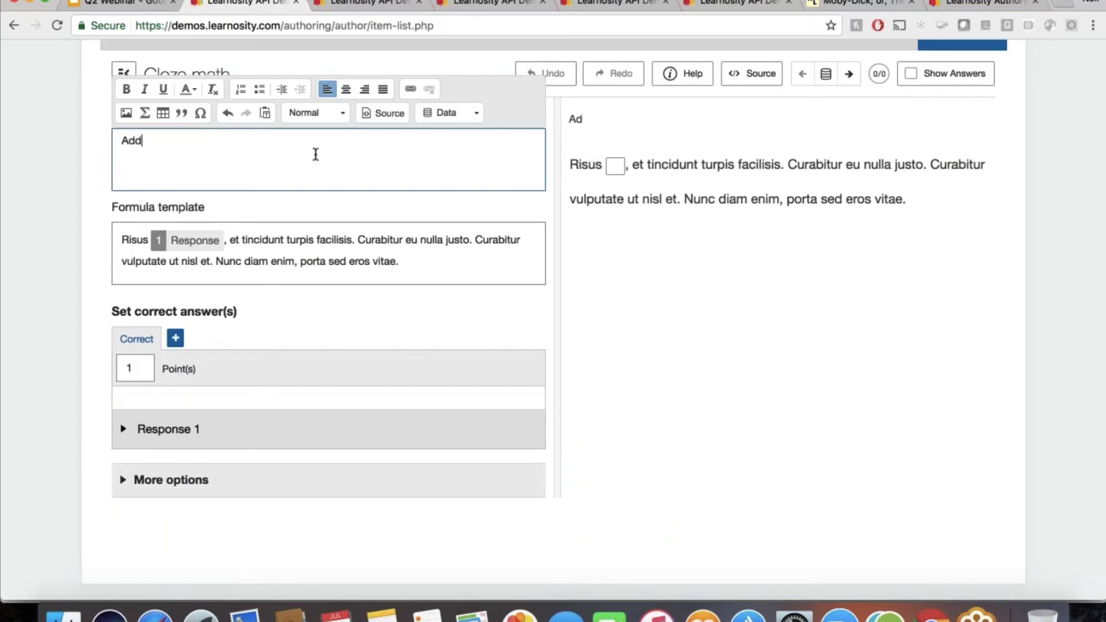
pyautogui.write(' the two numbers below')
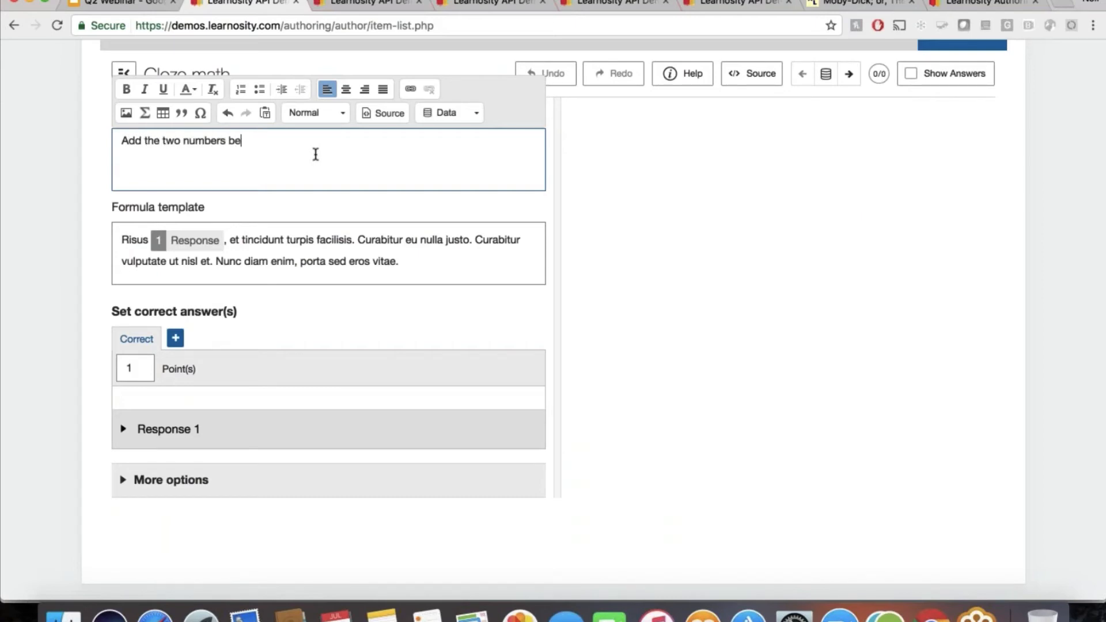
# - Replace the formula template with the data variables variable_1 + variable_2 = followed by a response box
pyautogui.click(444, 262)
pyautogui.hotkey('ctrl', 'a')
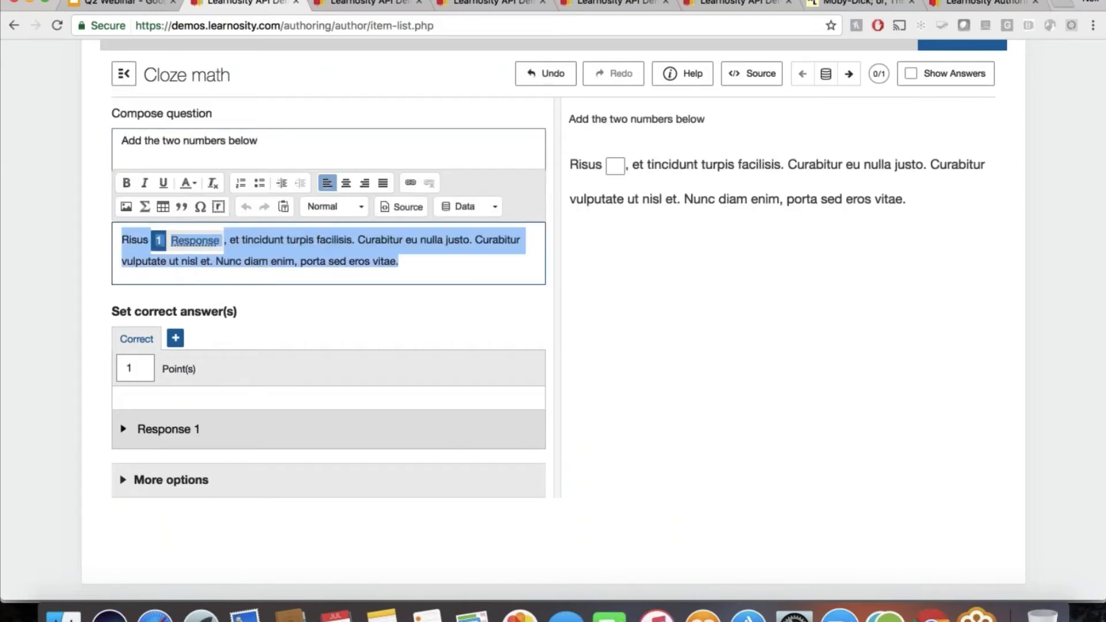
pyautogui.press('BackSpace')
pyautogui.click(457, 212)
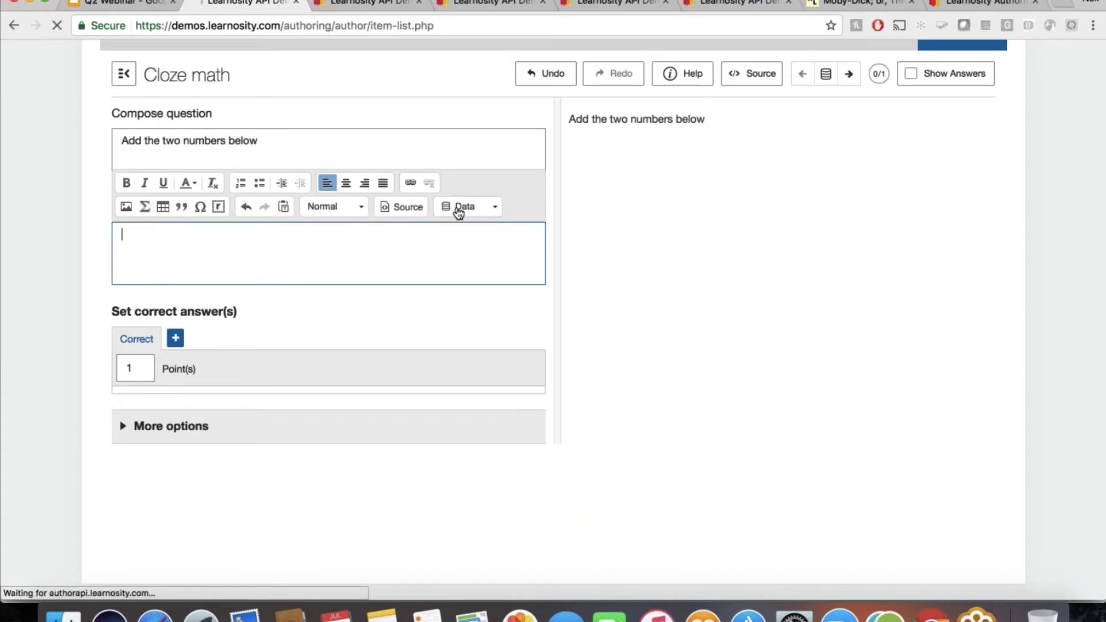
pyautogui.click(463, 229)
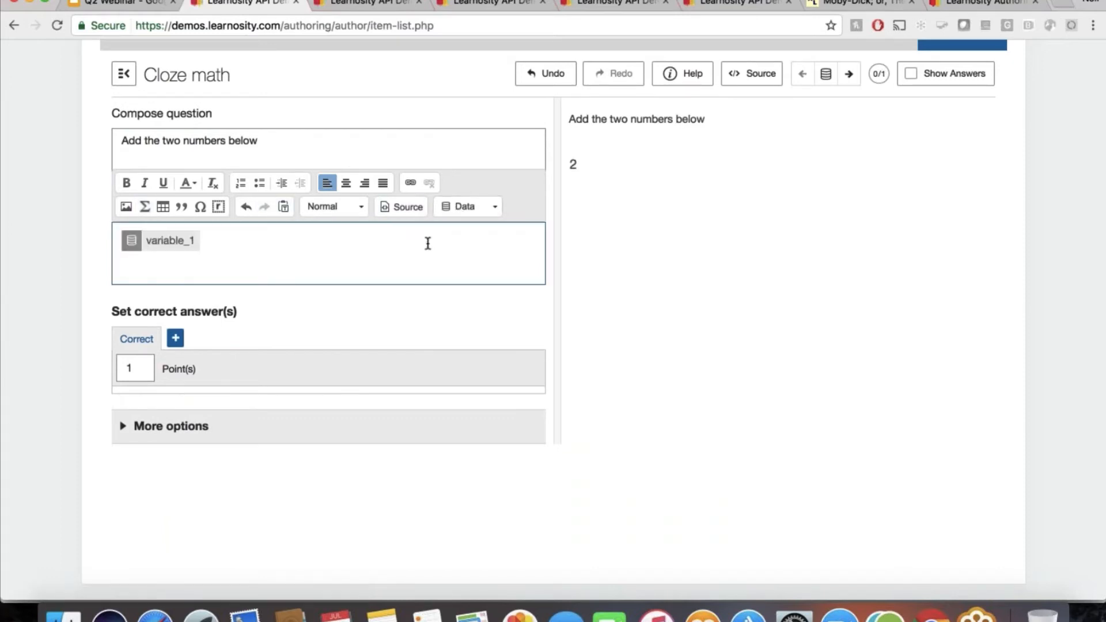
pyautogui.write('+')
pyautogui.click(460, 206)
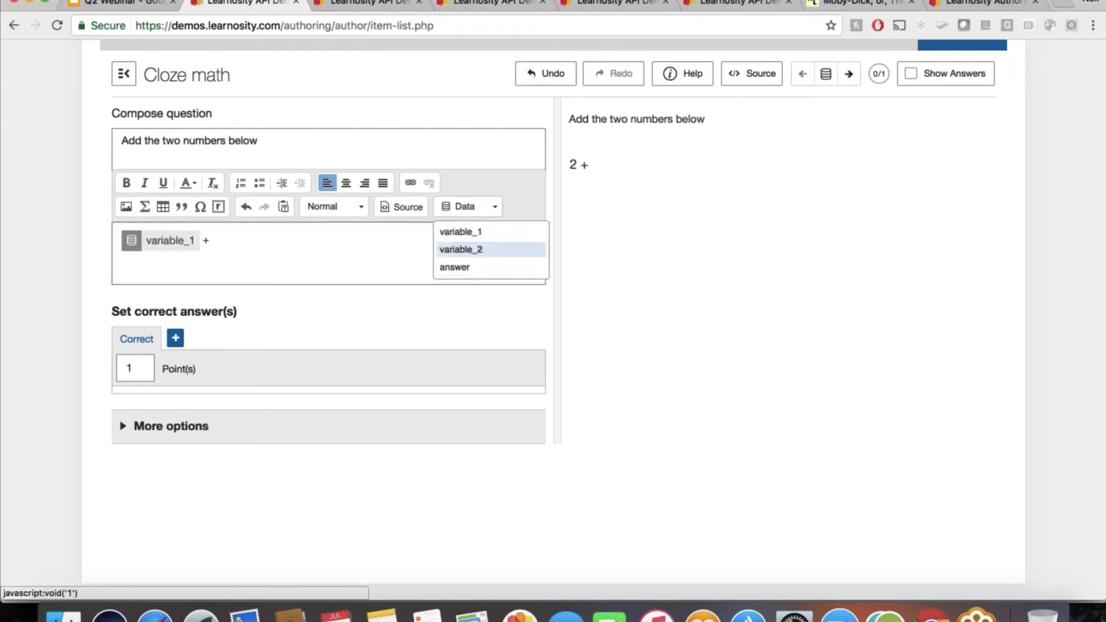
pyautogui.click(460, 249)
pyautogui.write('= ')
pyautogui.write('__')
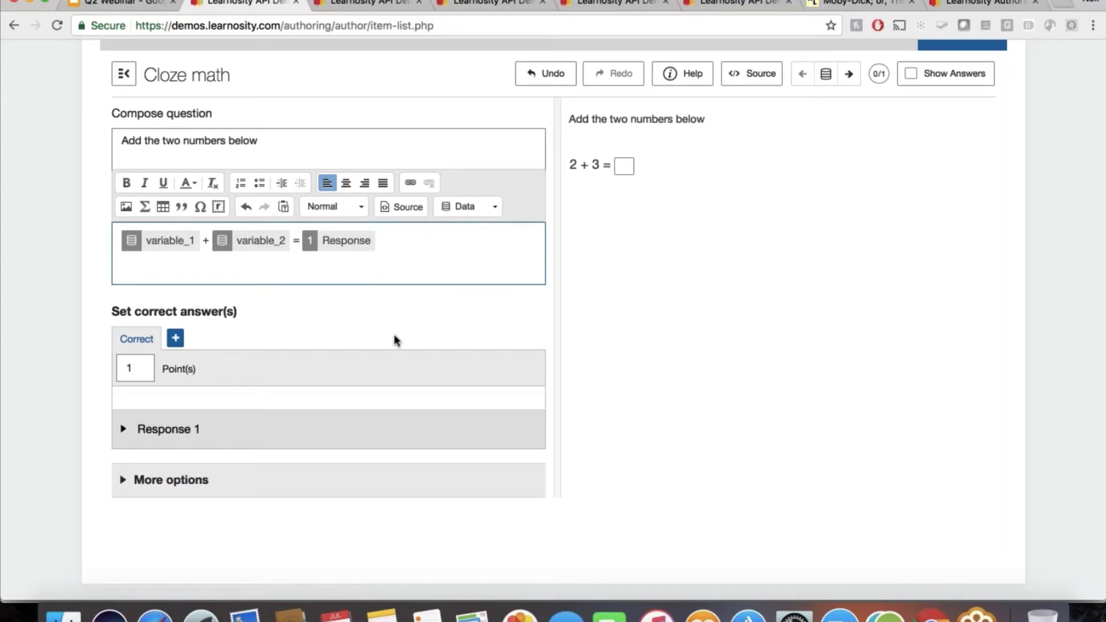
# - Add a correct answer for Response 1 using the equivValue method and the answer data variable as its value
pyautogui.click(139, 436)
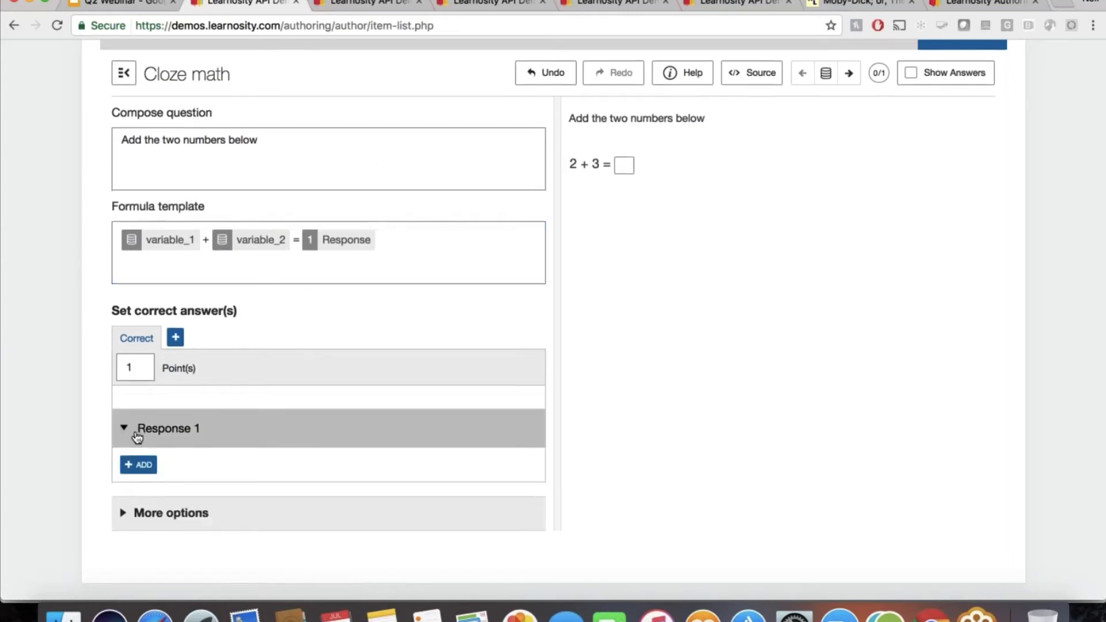
pyautogui.click(138, 464)
pyautogui.scroll(-5, 139, 465)
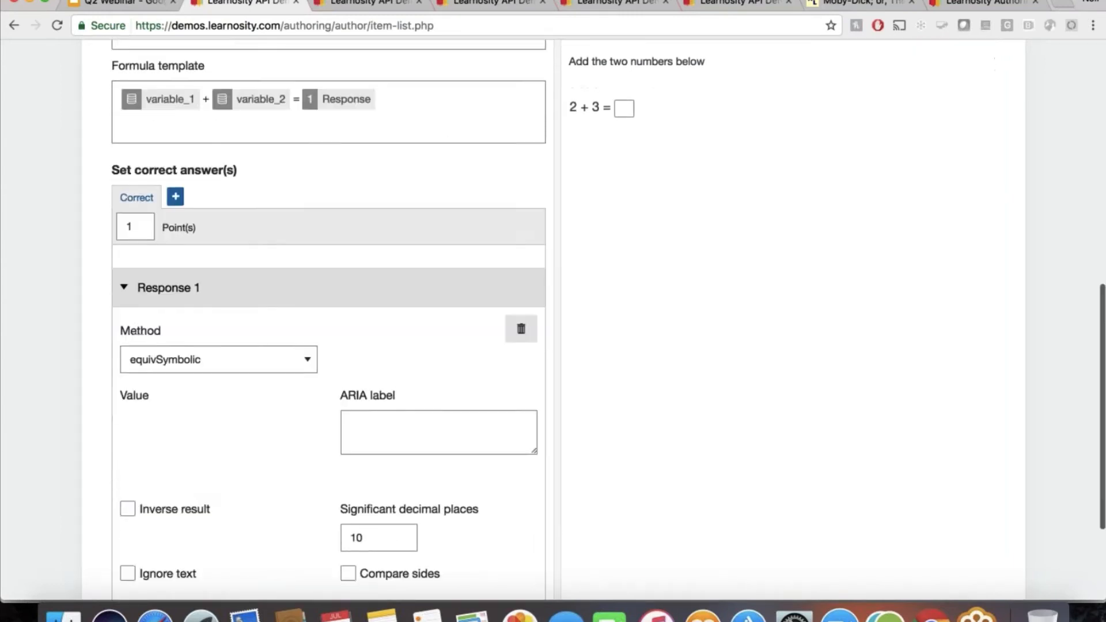
pyautogui.click(207, 256)
pyautogui.click(241, 283)
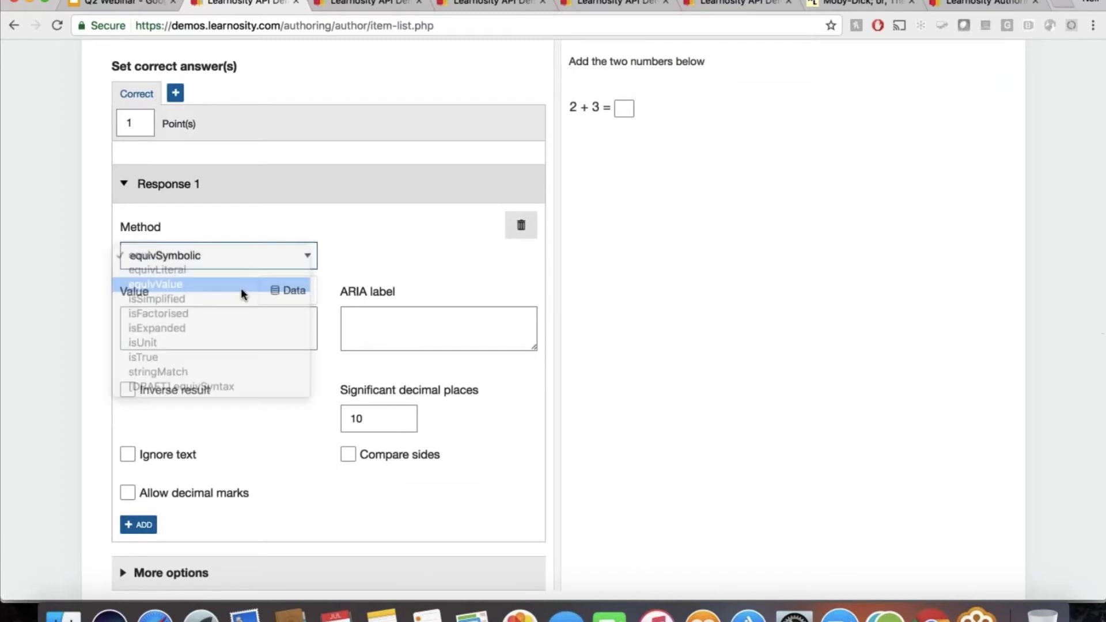
pyautogui.click(288, 291)
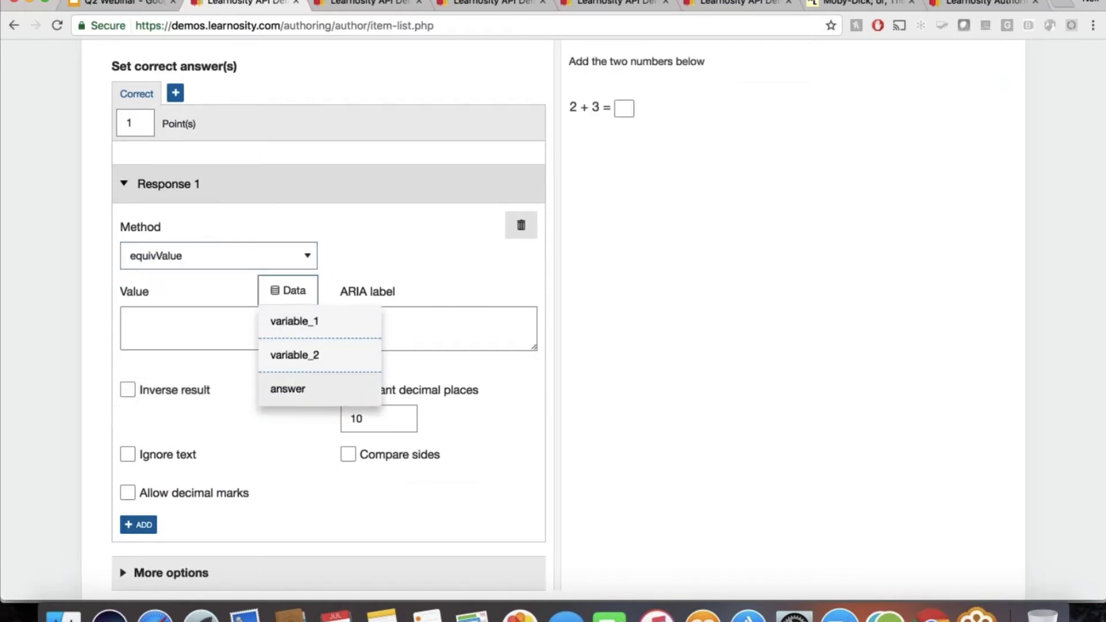
pyautogui.click(290, 390)
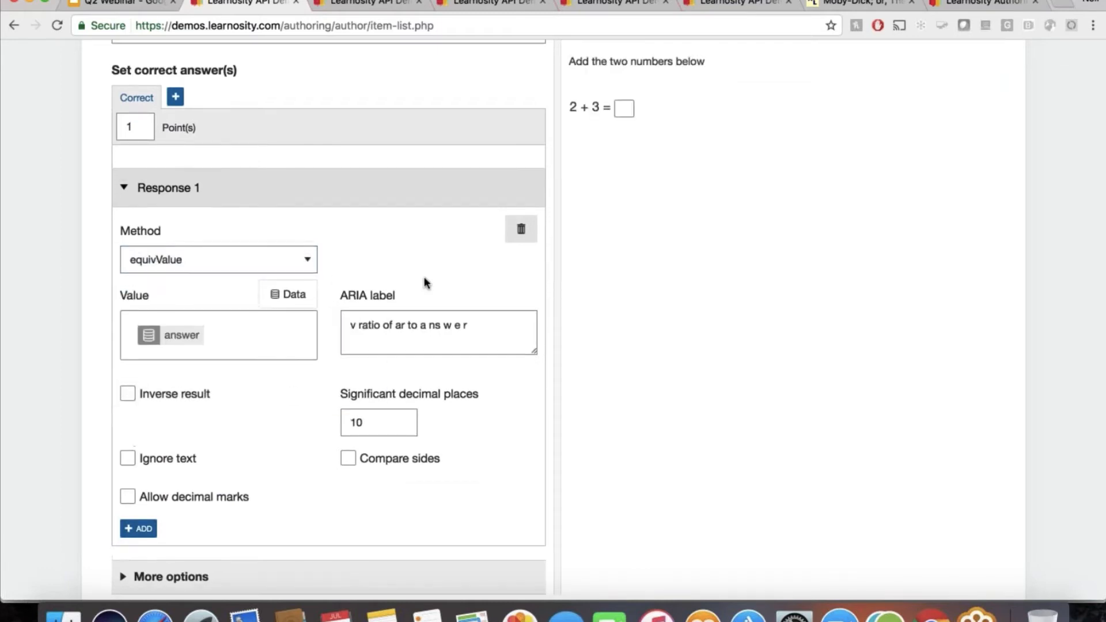
# - Advance the question preview to the third data row and test its response box with 30
pyautogui.scroll(10, 424, 280)
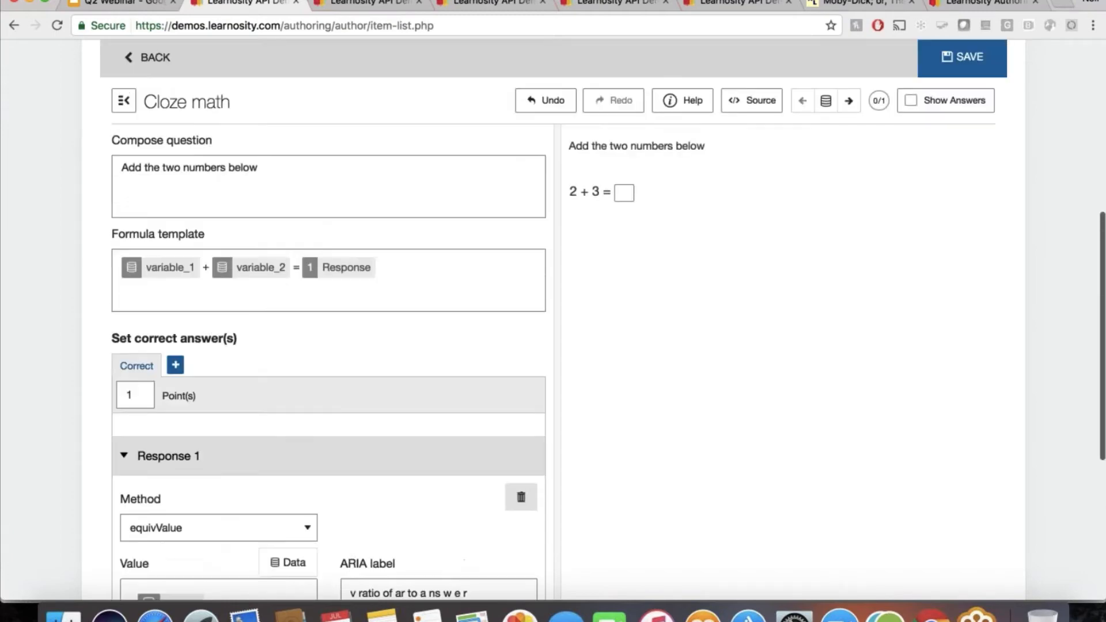
pyautogui.scroll(-2, 646, 289)
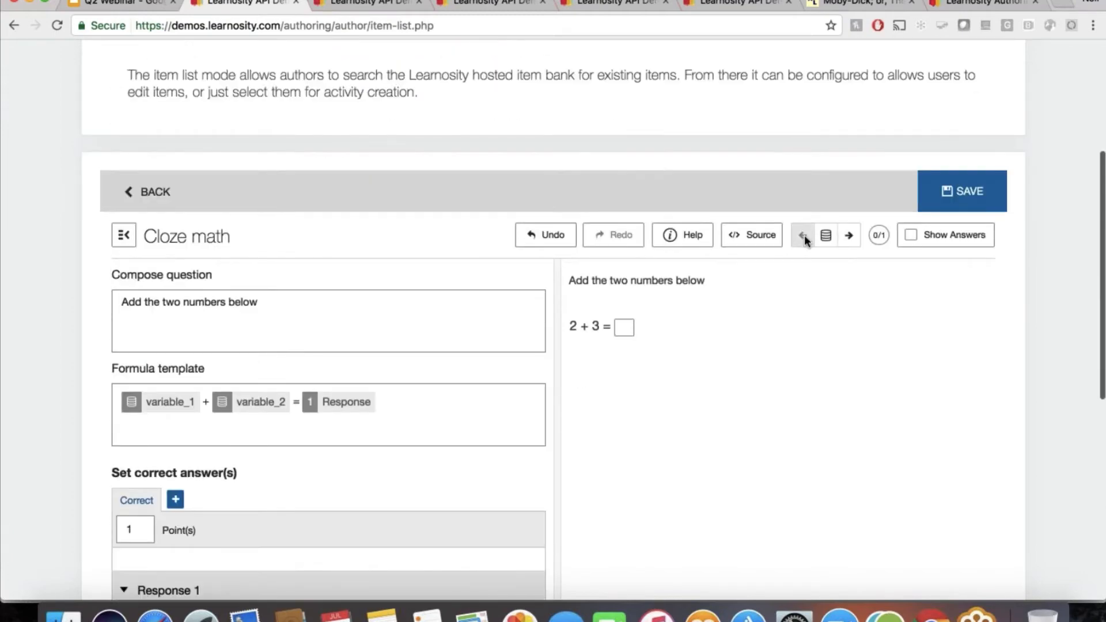
pyautogui.click(847, 236)
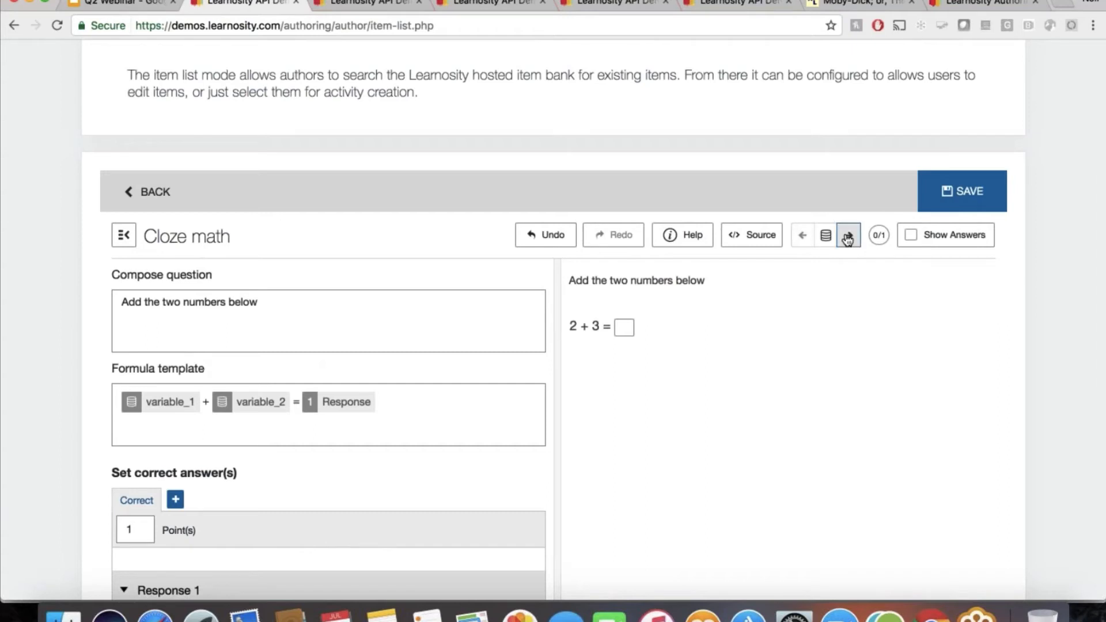
pyautogui.click(848, 238)
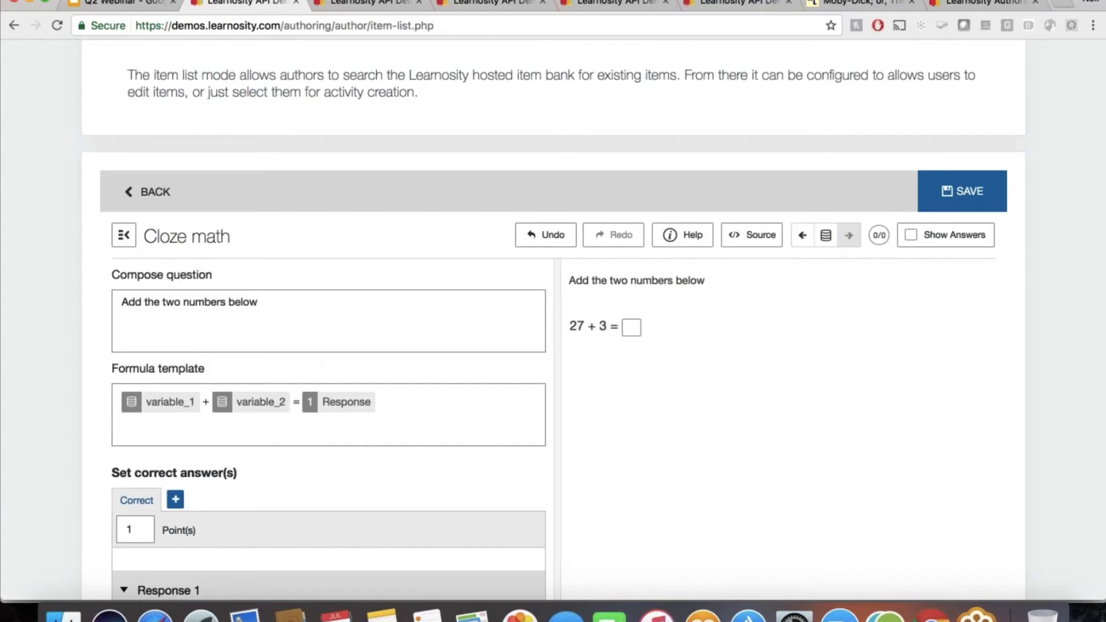
pyautogui.scroll(-3, 836, 279)
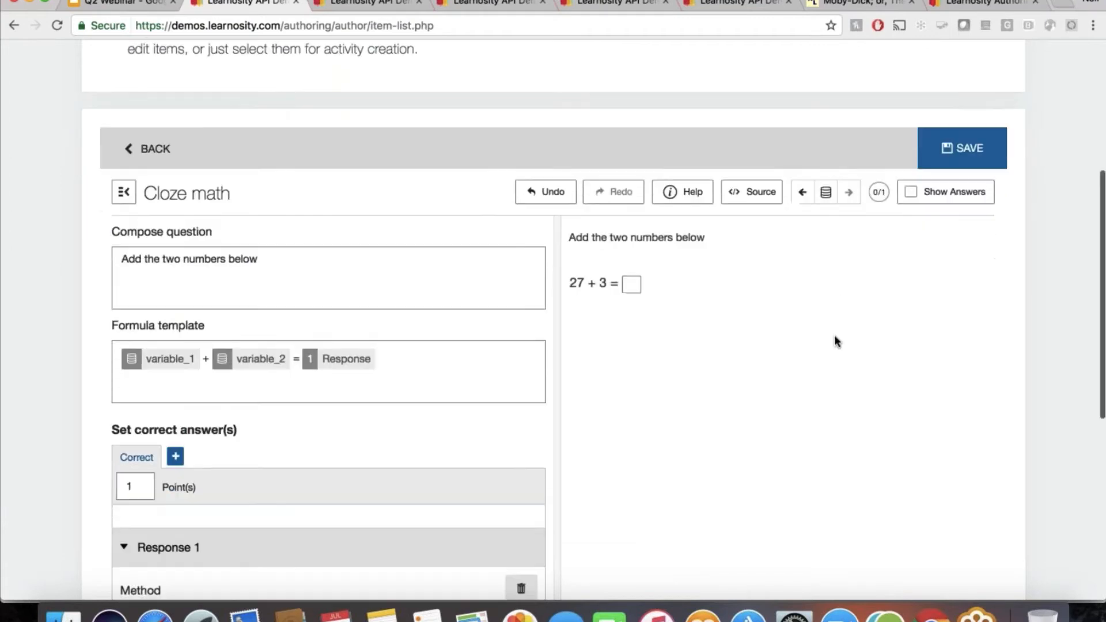
pyautogui.click(631, 222)
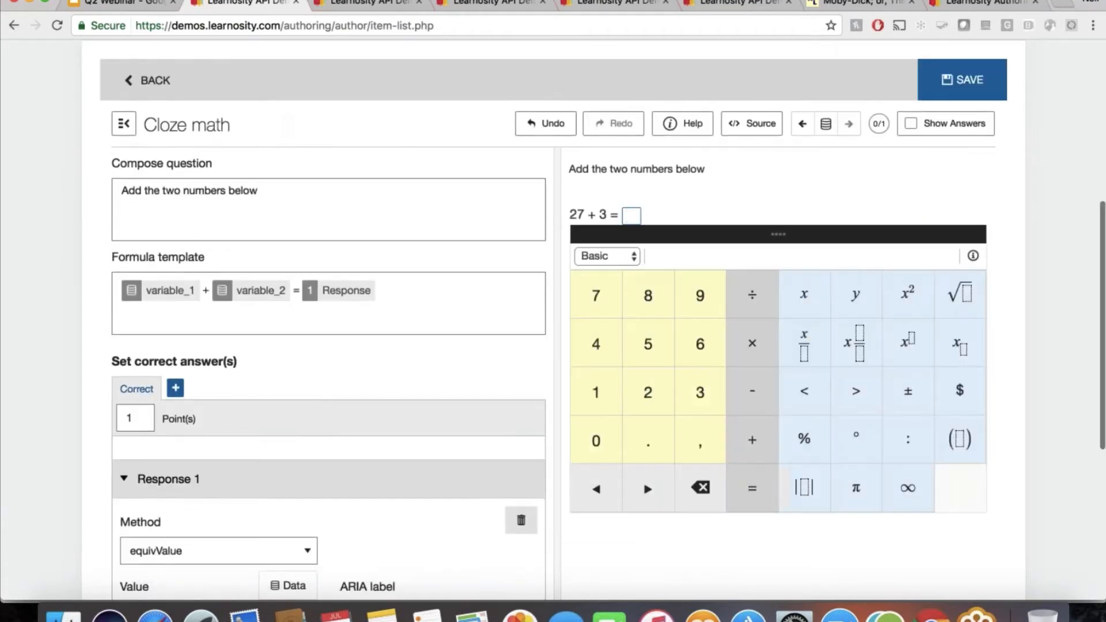
pyautogui.write('30')
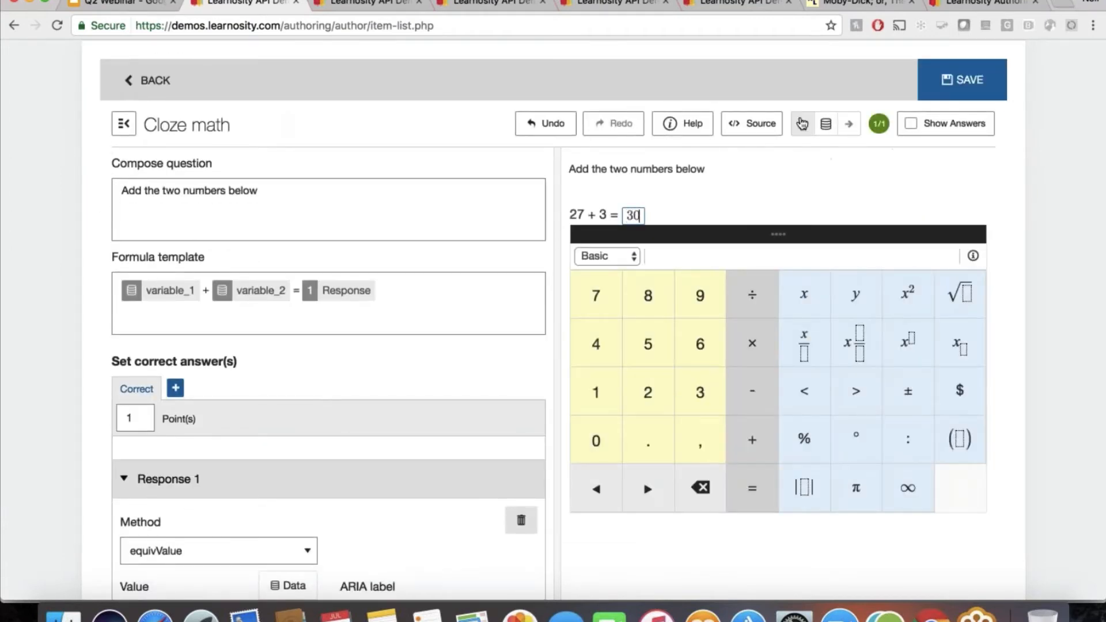
# - Go back through the data rows in the question preview, testing 54 on the second row and 5 on the first
pyautogui.click(802, 124)
pyautogui.write('54')
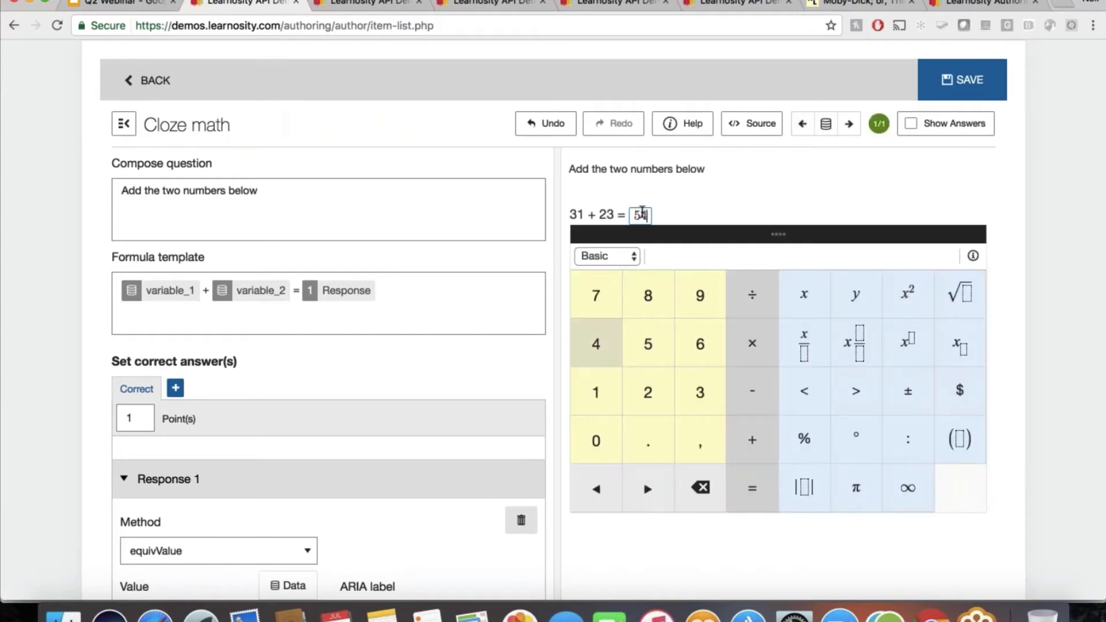
pyautogui.click(802, 125)
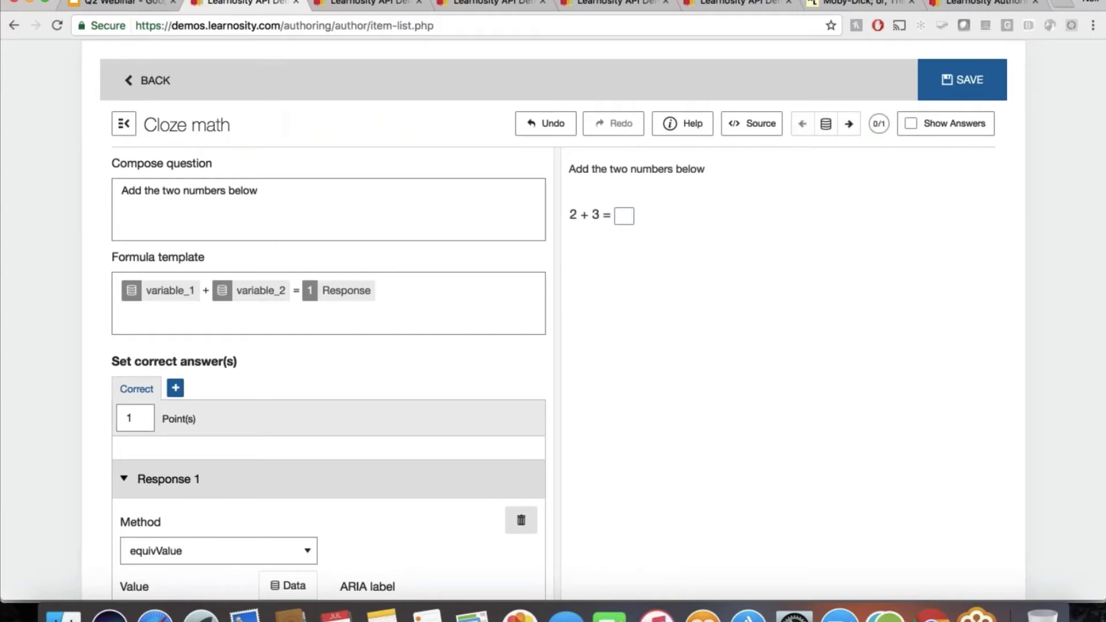
pyautogui.click(624, 216)
pyautogui.click(639, 343)
pyautogui.click(683, 204)
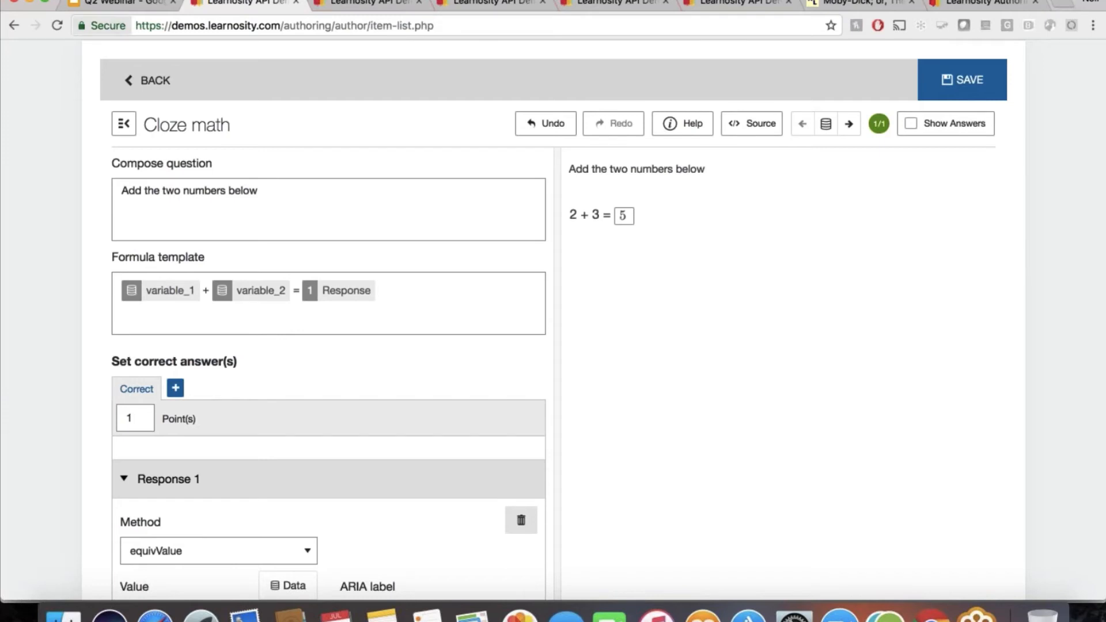
# - Switch to the Q2 Webinar slides and open the item-edit.php demo link from the Paginated Passages demo slide
pyautogui.click(123, 5)
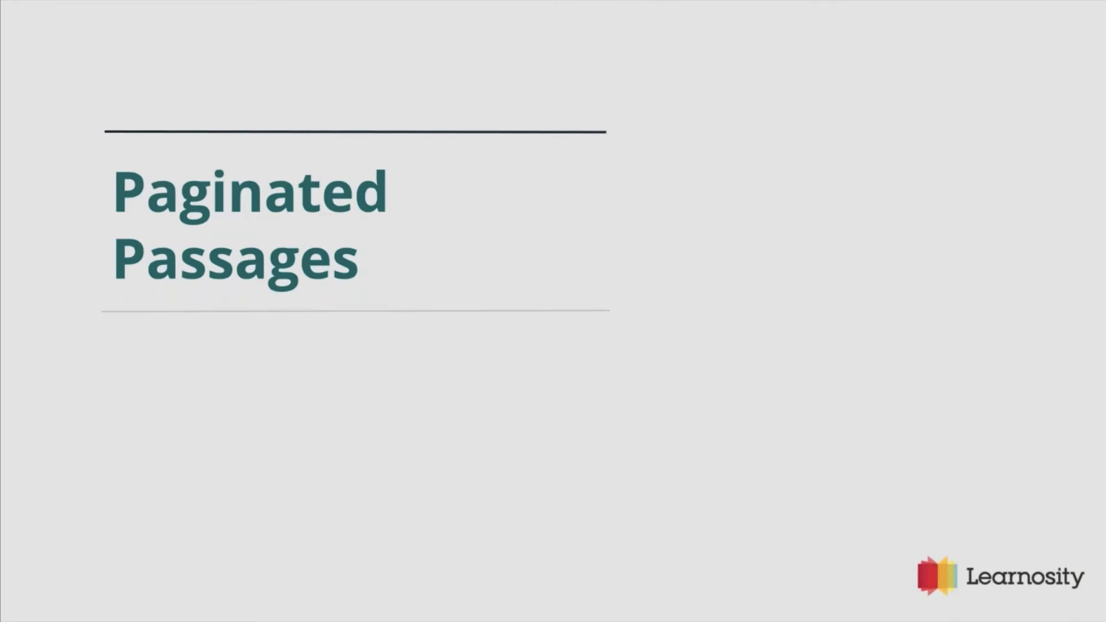
pyautogui.press('Right')
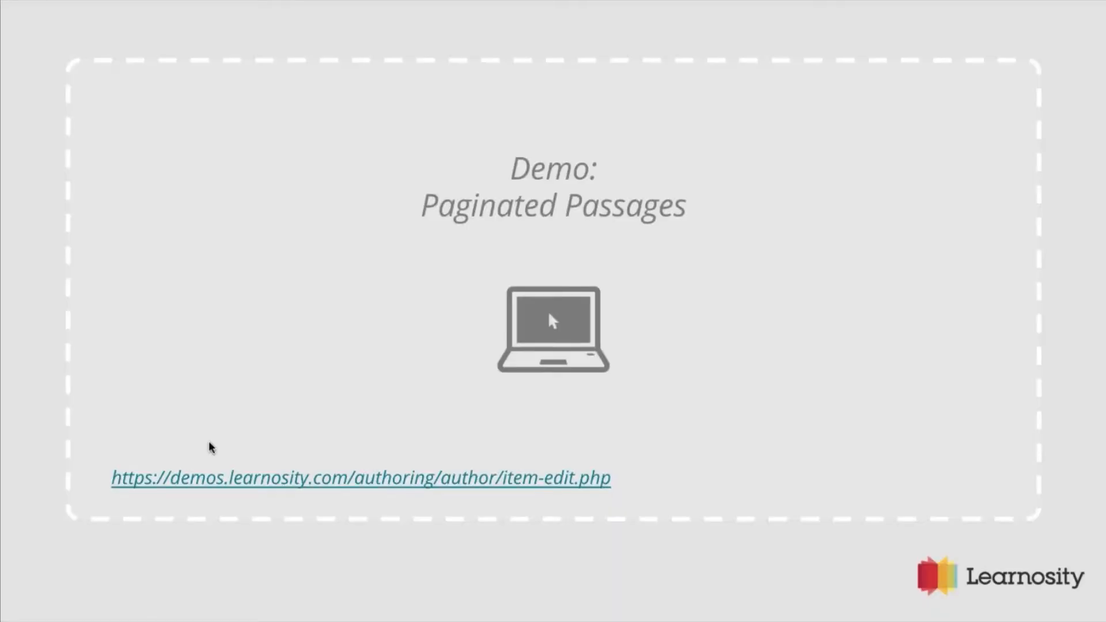
pyautogui.click(213, 479)
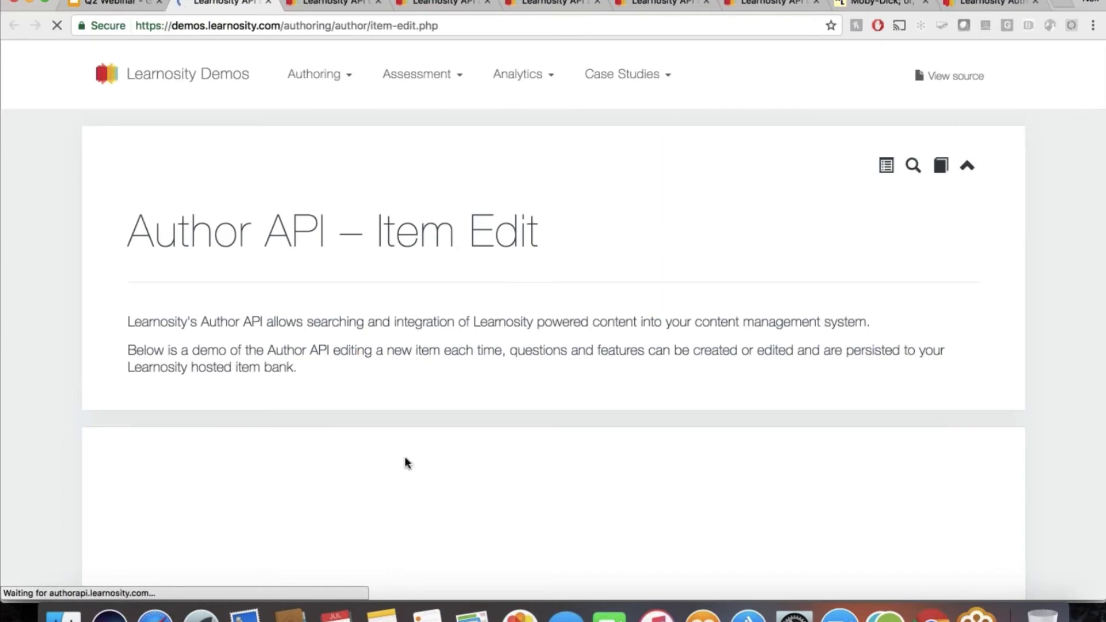
# - Set the new item's layout to two 50 | 50 columns
pyautogui.scroll(-5, 407, 462)
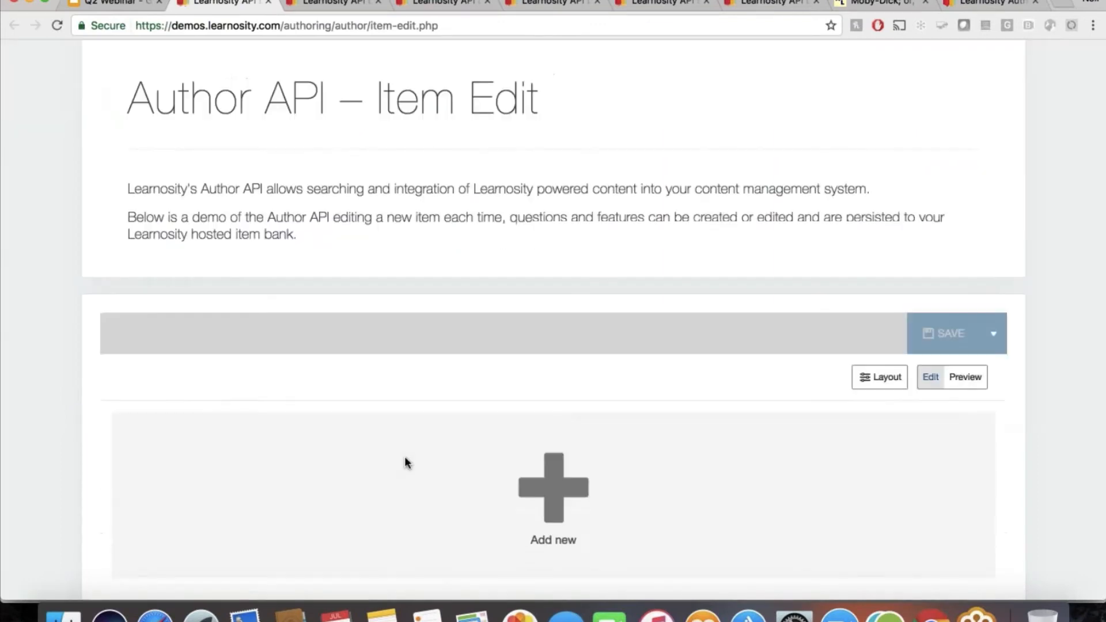
pyautogui.scroll(-1, 404, 462)
pyautogui.click(877, 245)
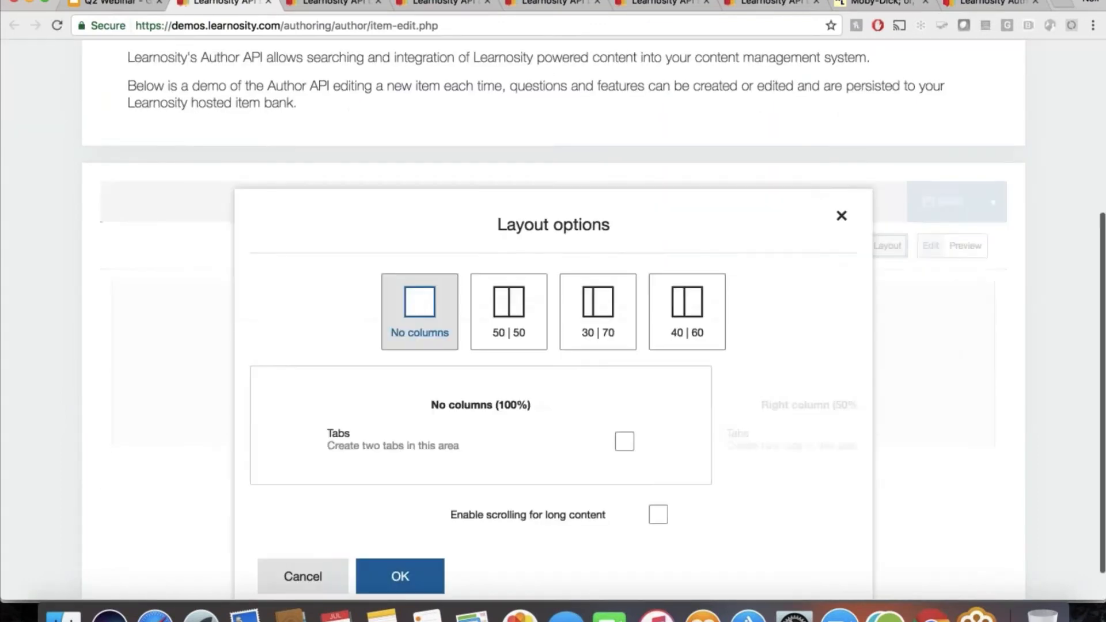
pyautogui.click(510, 335)
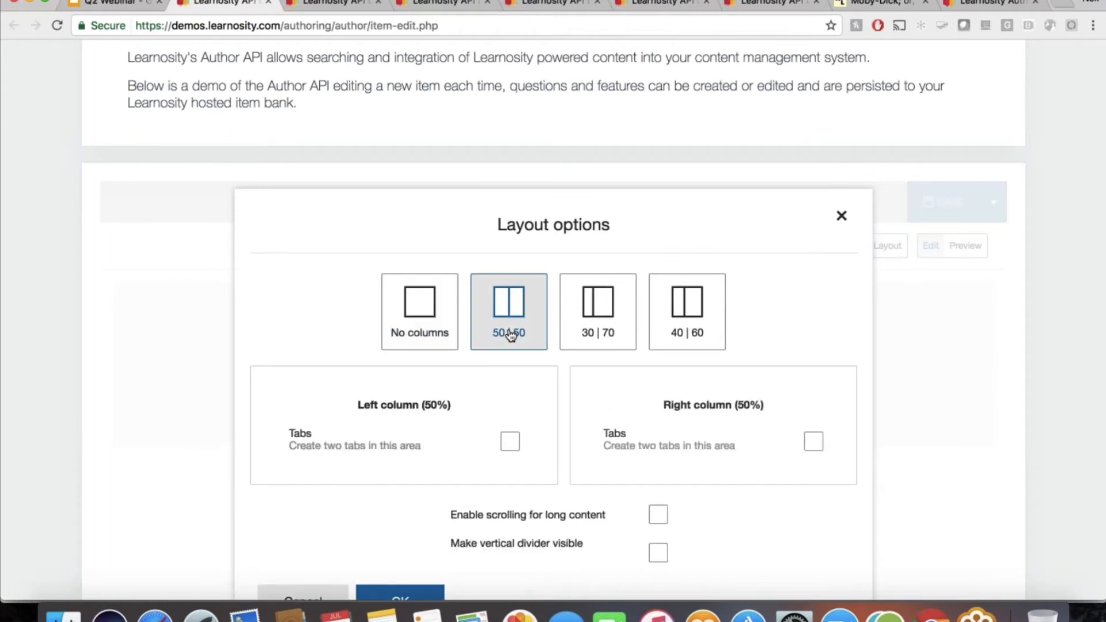
pyautogui.scroll(-1, 507, 389)
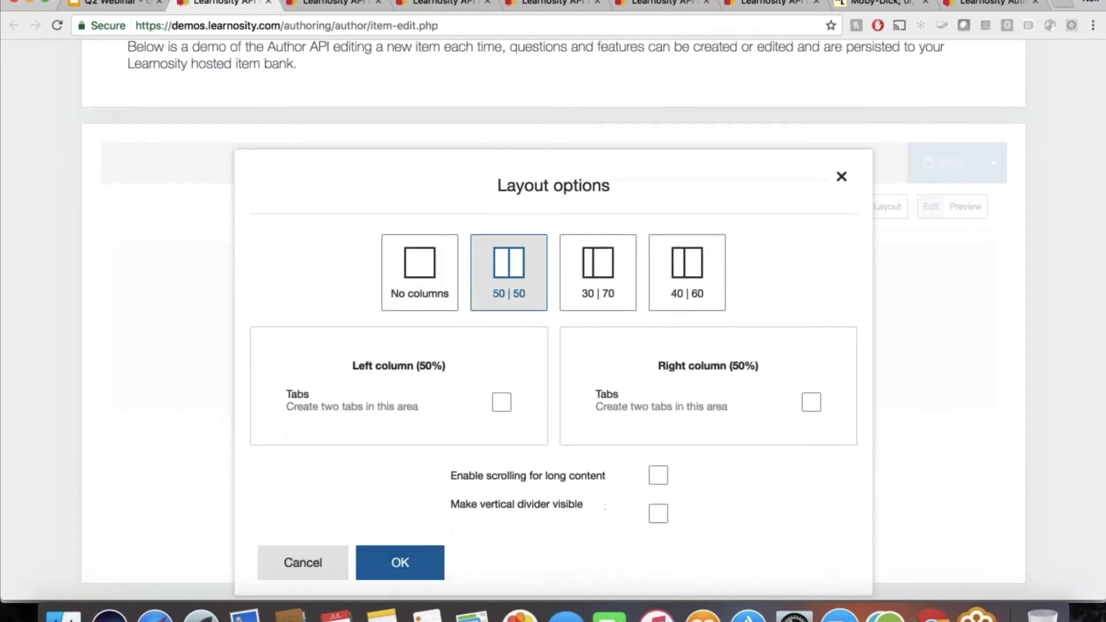
pyautogui.click(414, 571)
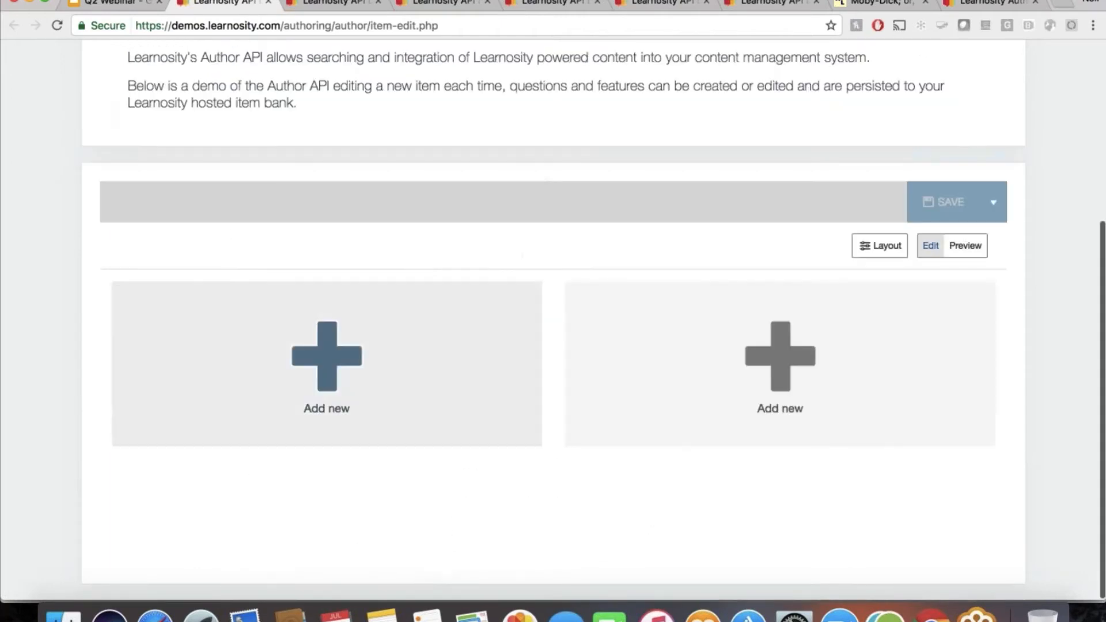
# - Add a Passage feature to the item's left column
pyautogui.click(326, 368)
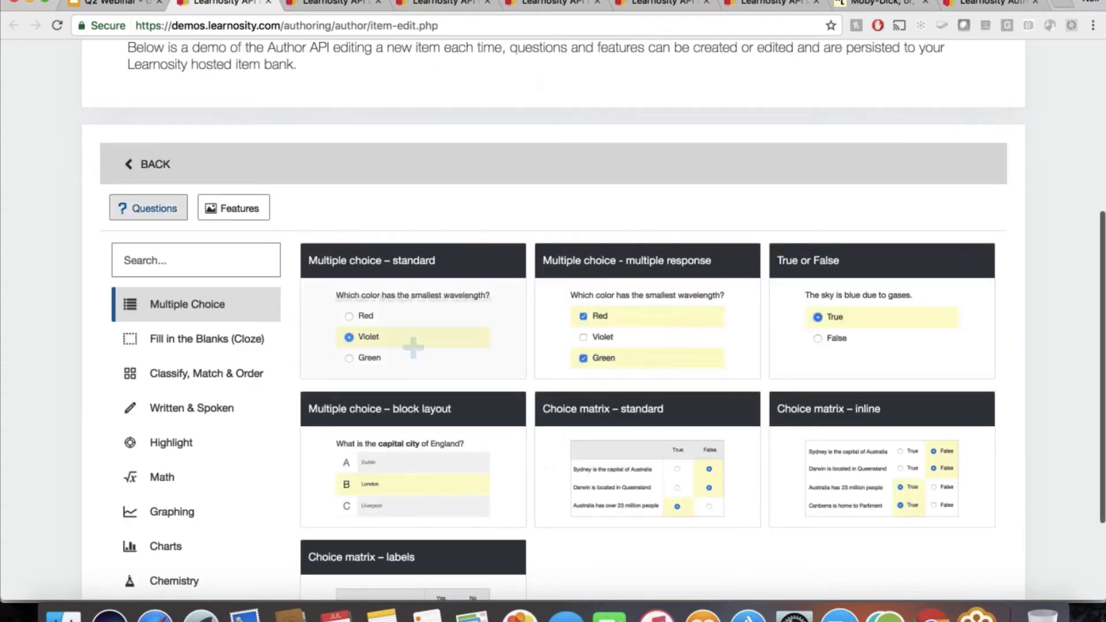
pyautogui.click(241, 209)
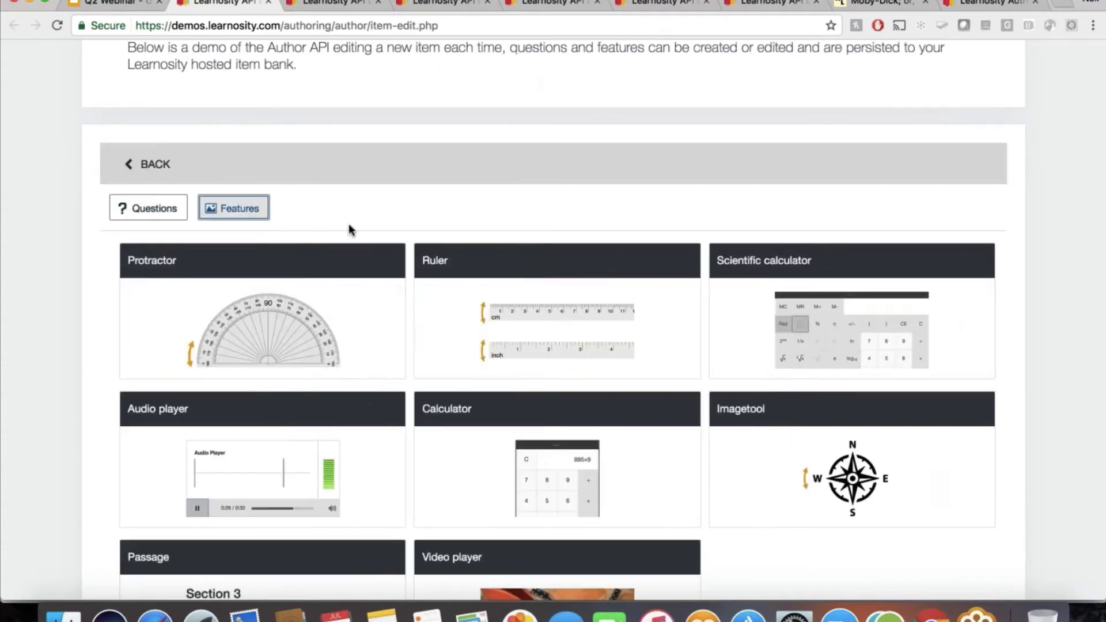
pyautogui.scroll(-1, 348, 224)
pyautogui.scroll(-2, 349, 229)
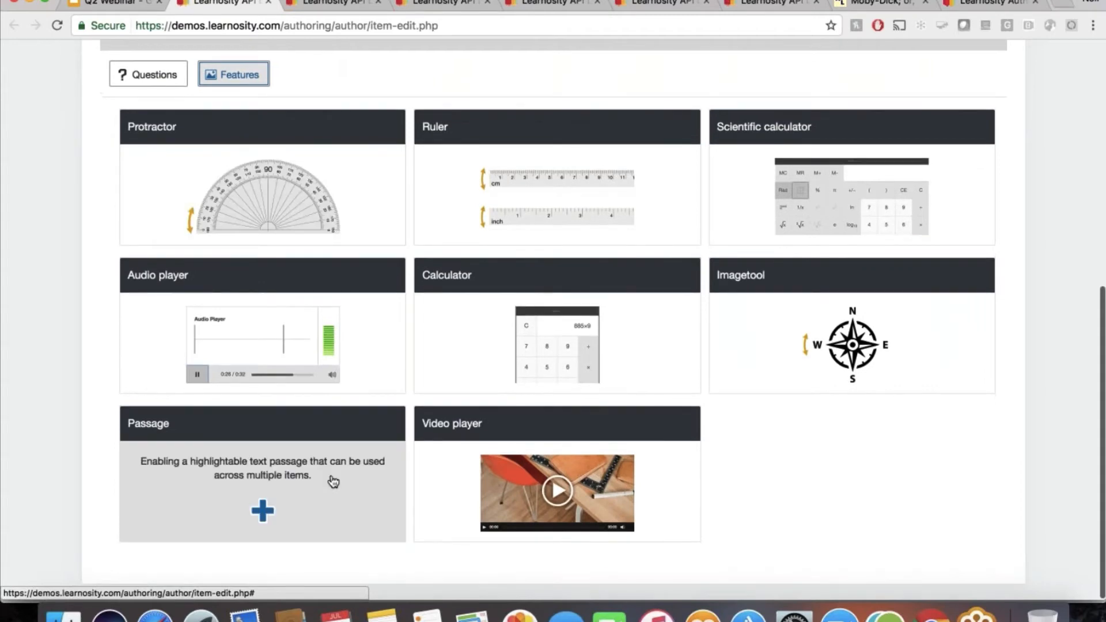
pyautogui.click(333, 479)
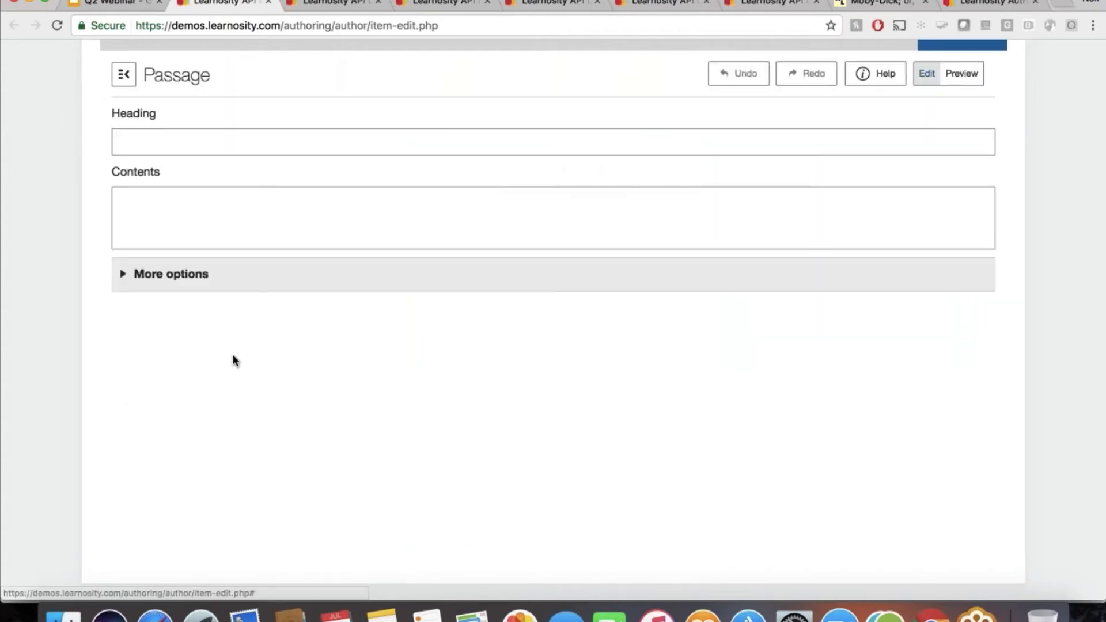
# - Enable paginated content for the passage and add two more content pages, making three
pyautogui.click(176, 275)
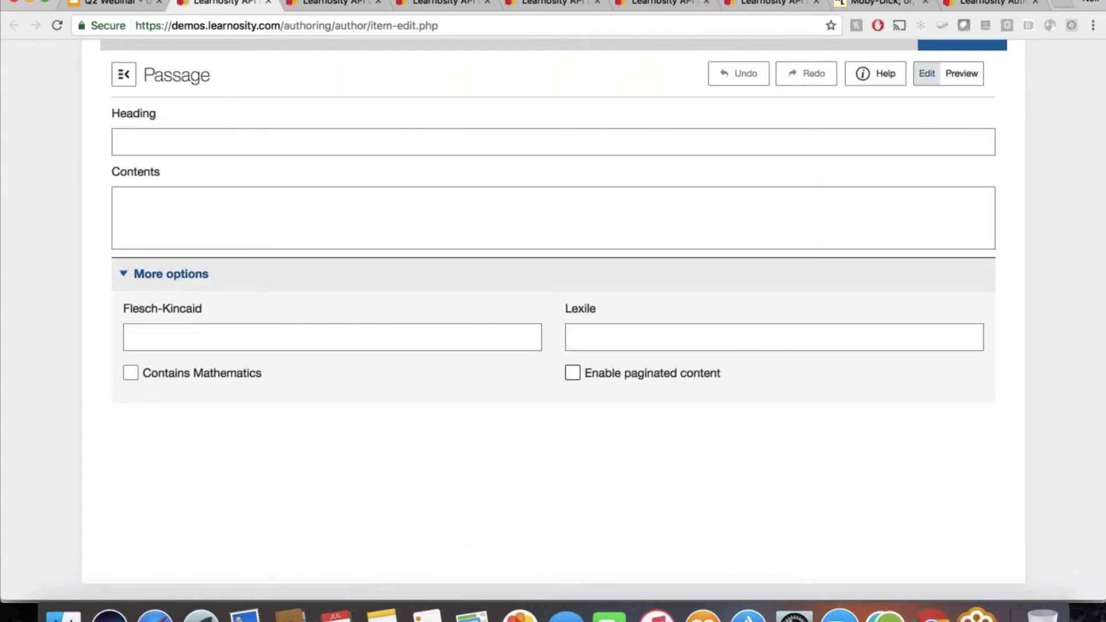
pyautogui.click(574, 375)
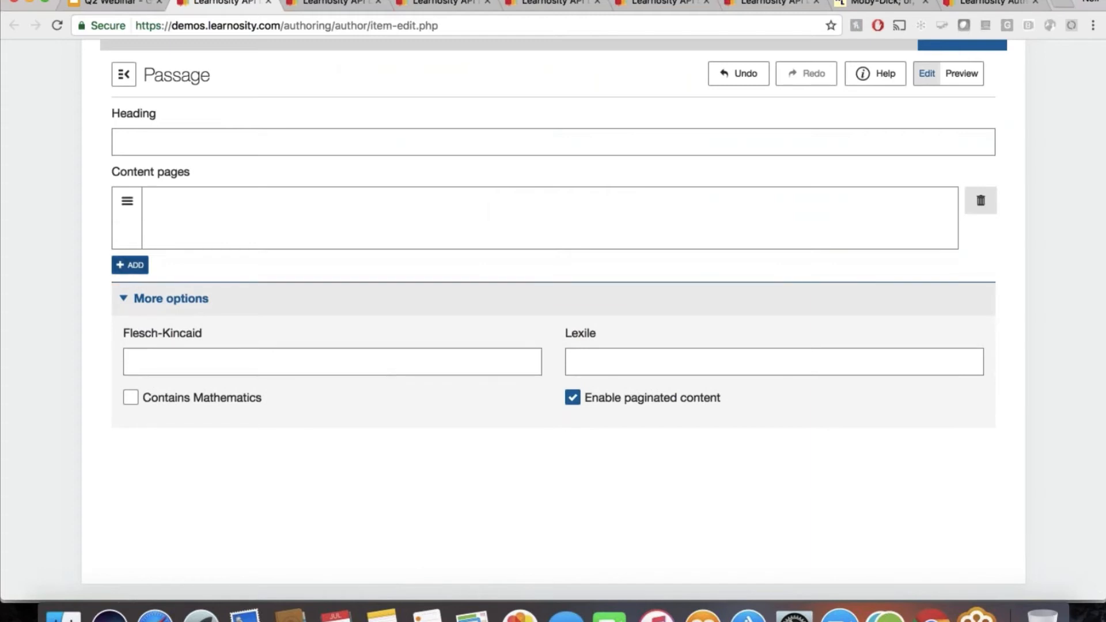
pyautogui.click(131, 265)
pyautogui.click(129, 336)
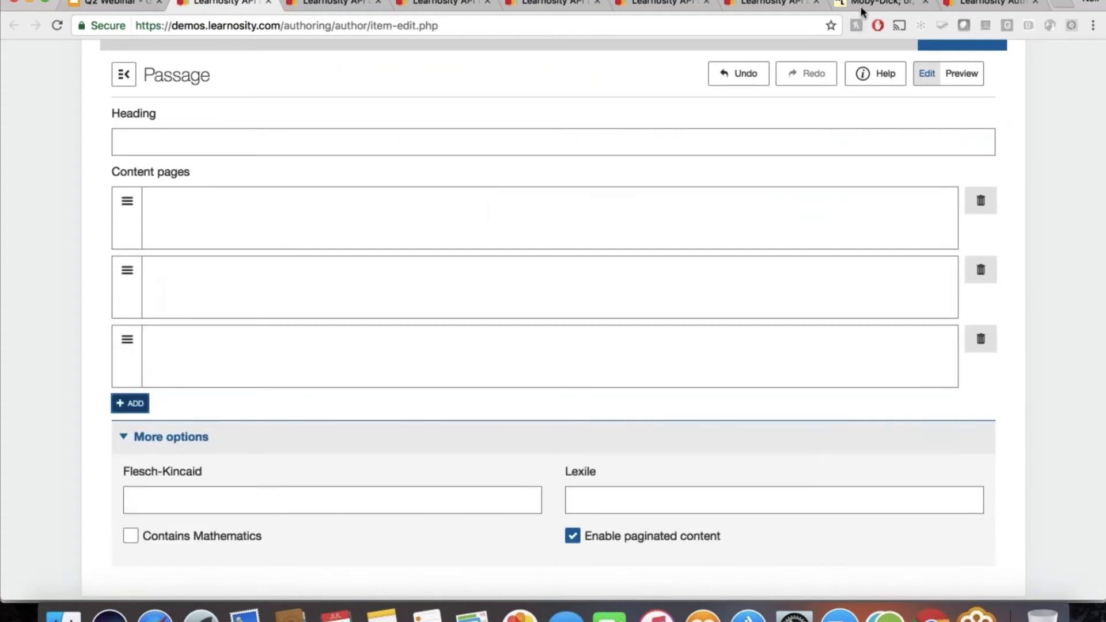
# - Copy the title "Moby-Dick; or, The Whale" from the American Literature web page into the passage's heading
pyautogui.moveTo(753, 16); pyautogui.dragTo(324, 14)
pyautogui.scroll(10, 553, 322)
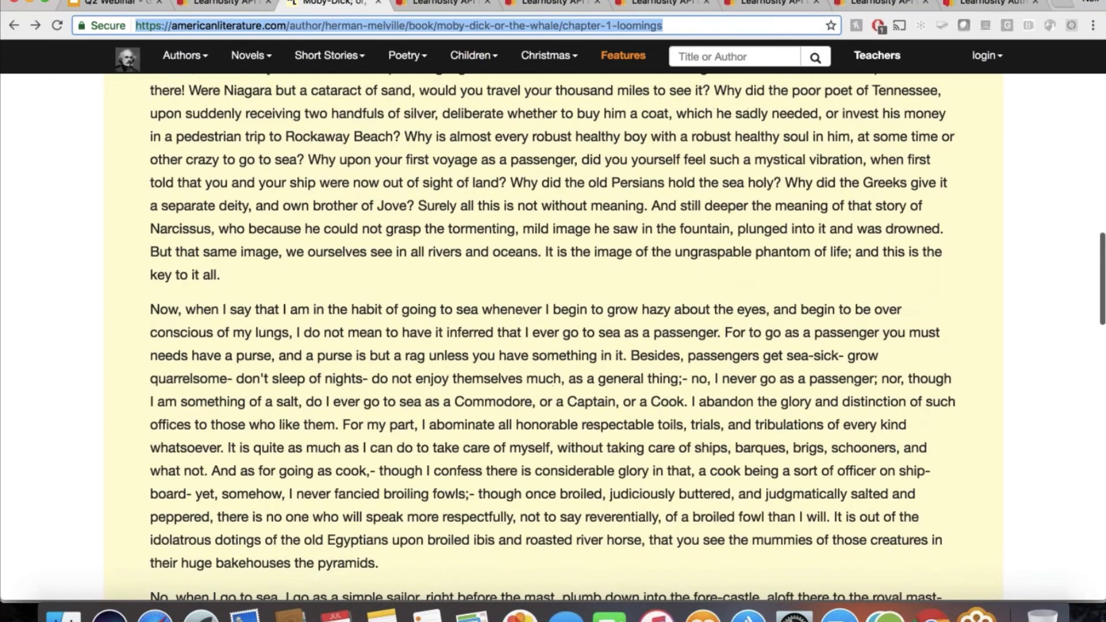
pyautogui.scroll(15, 553, 322)
pyautogui.moveTo(479, 144); pyautogui.dragTo(149, 141)
pyautogui.press('super+c')
pyautogui.click(215, 6)
pyautogui.click(245, 147)
pyautogui.press('super+v')
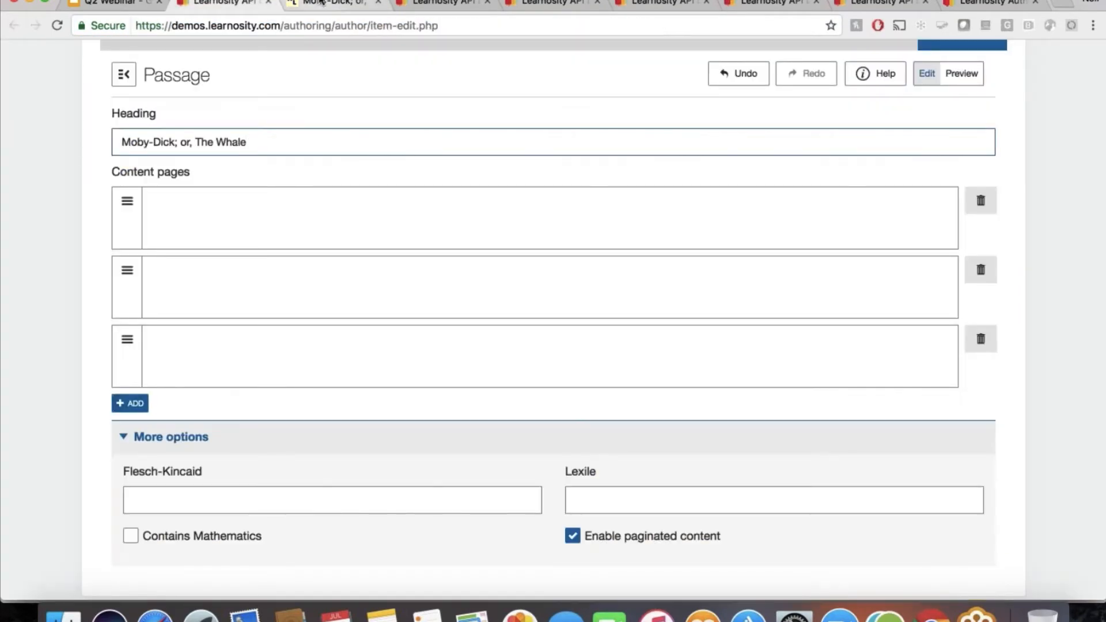
# - Copy the chapter's opening paragraph, starting "Call me Ishmael", from the web page into the first content page
pyautogui.hotkey('ctrl', 'Tab')
pyautogui.moveTo(150, 286); pyautogui.dragTo(774, 519)
pyautogui.press('super+c')
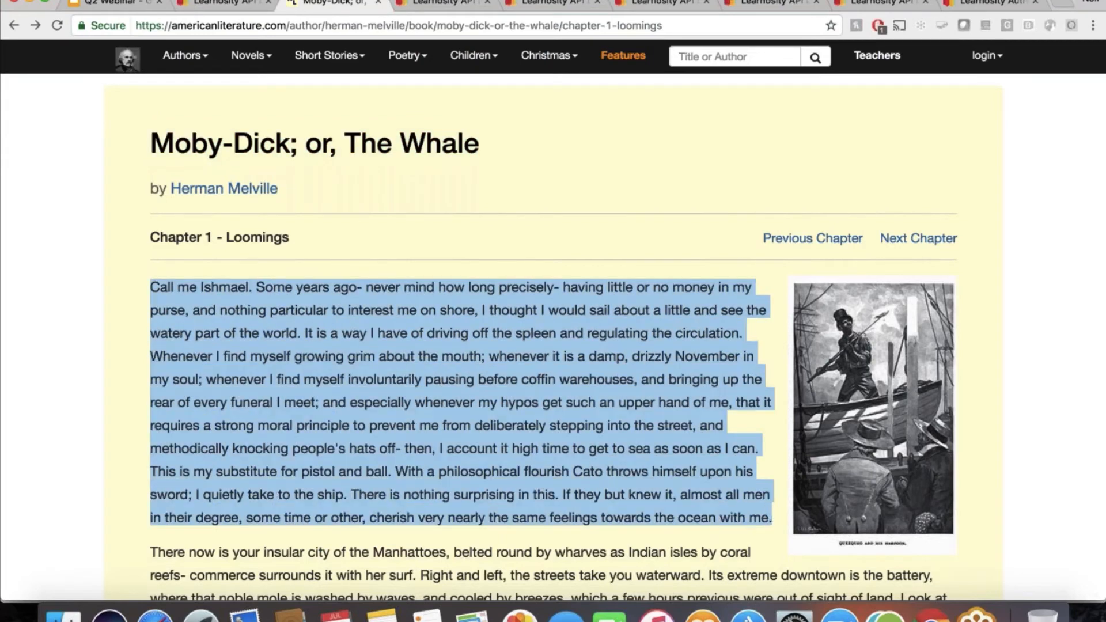
pyautogui.click(212, 4)
pyautogui.click(230, 217)
pyautogui.press('super+v')
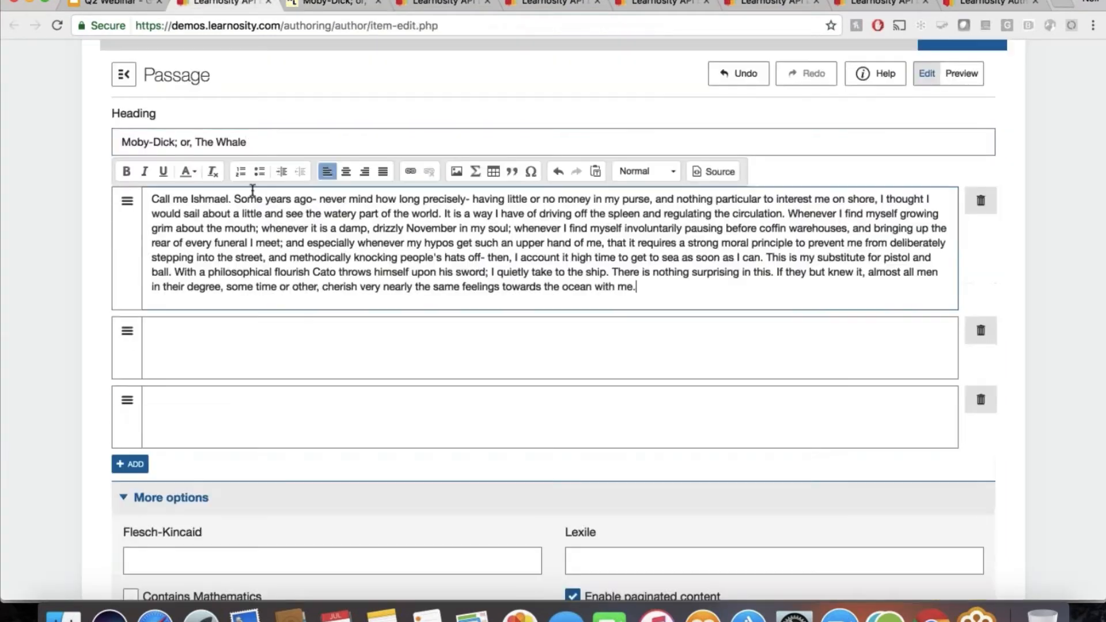
# - Copy the two paragraphs from "There now is your insular city" to "What do they here?" into the second content page
pyautogui.click(331, 5)
pyautogui.scroll(-1, 326, 272)
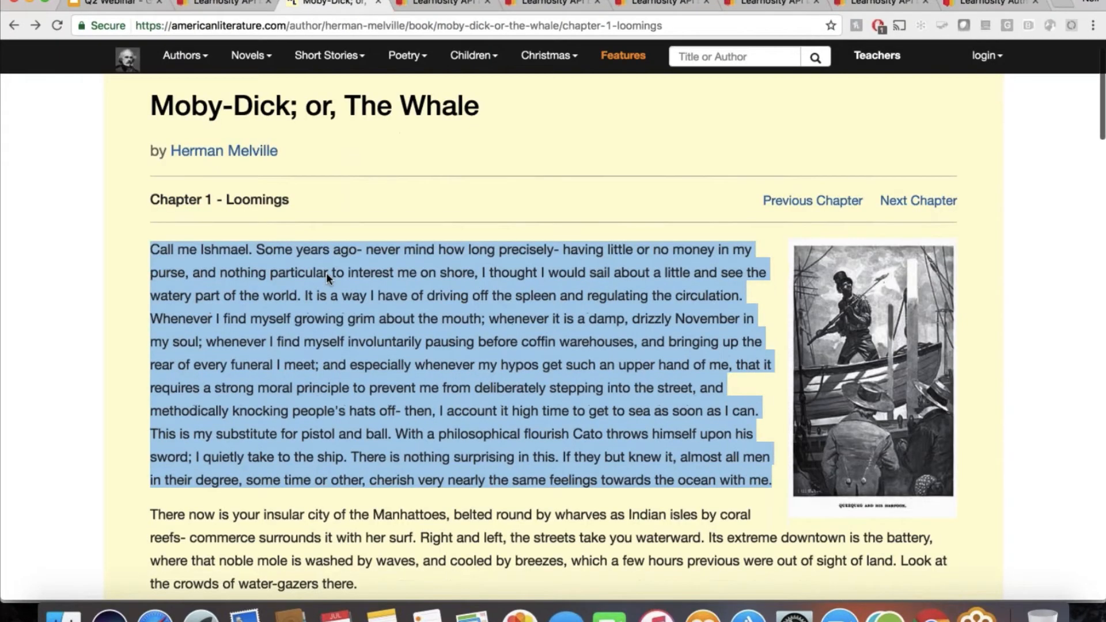
pyautogui.scroll(-5, 325, 272)
pyautogui.moveTo(351, 532); pyautogui.dragTo(150, 312)
pyautogui.press('super+c')
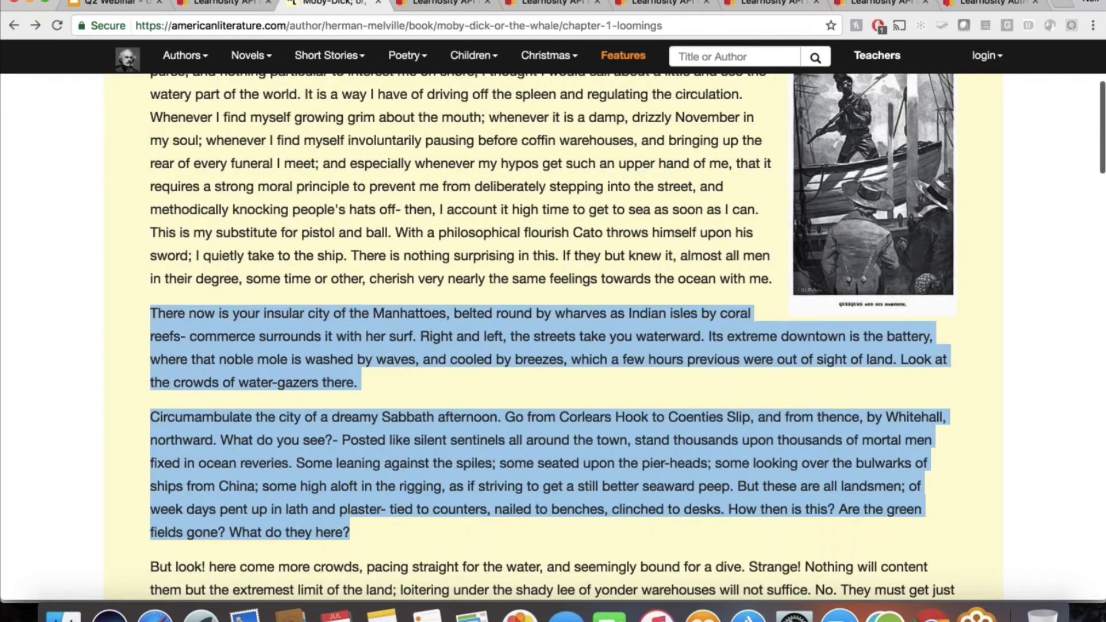
pyautogui.click(221, 5)
pyautogui.click(249, 335)
pyautogui.press('super+v')
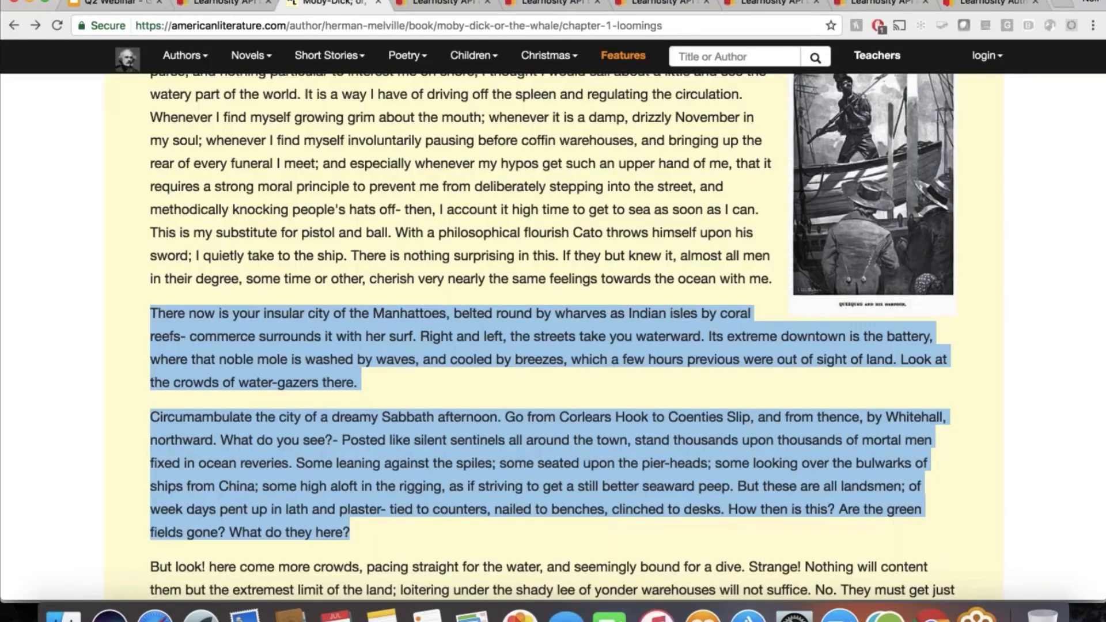
# - Copy the two paragraphs from "But look! here come more crowds" to "wedded for ever" into the third content page
pyautogui.click(332, 3)
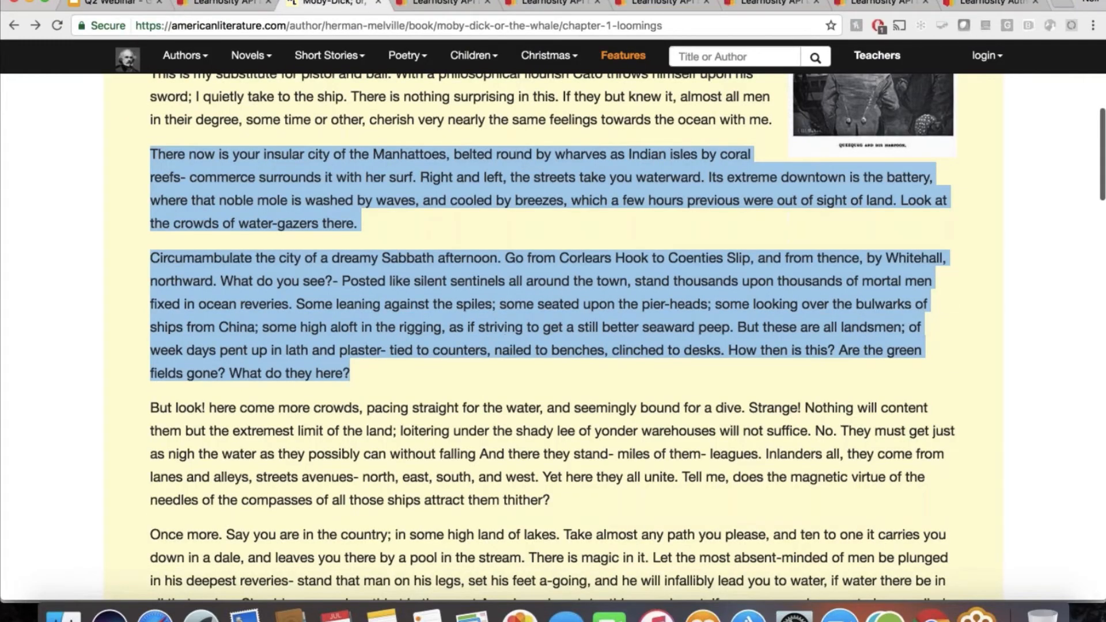
pyautogui.scroll(-3, 568, 320)
pyautogui.moveTo(761, 436); pyautogui.dragTo(151, 216)
pyautogui.press('super+c')
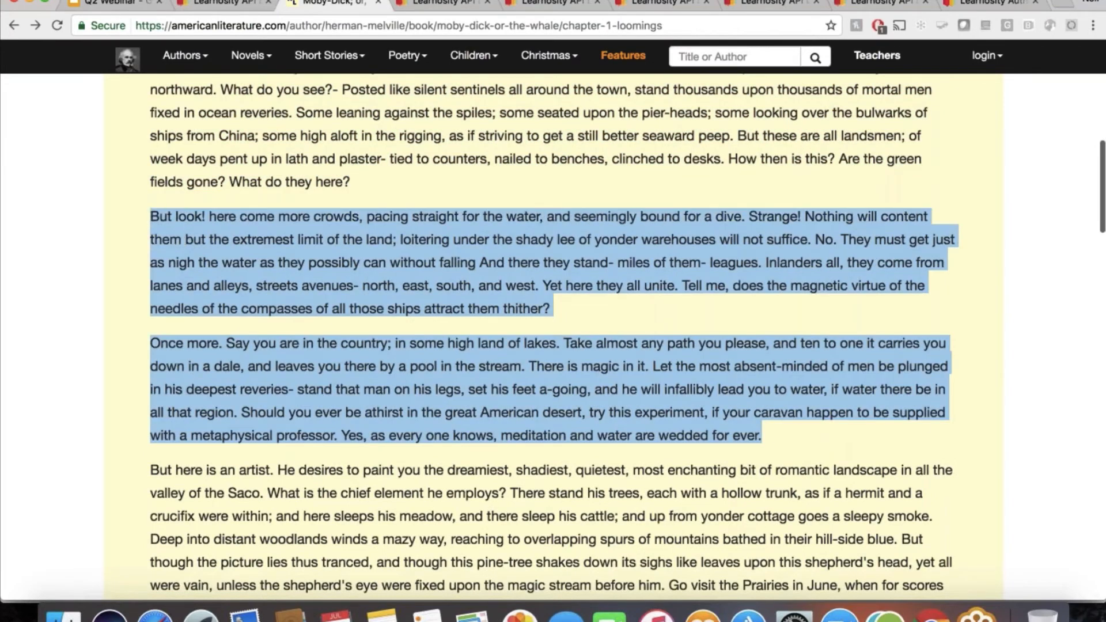
pyautogui.click(225, 4)
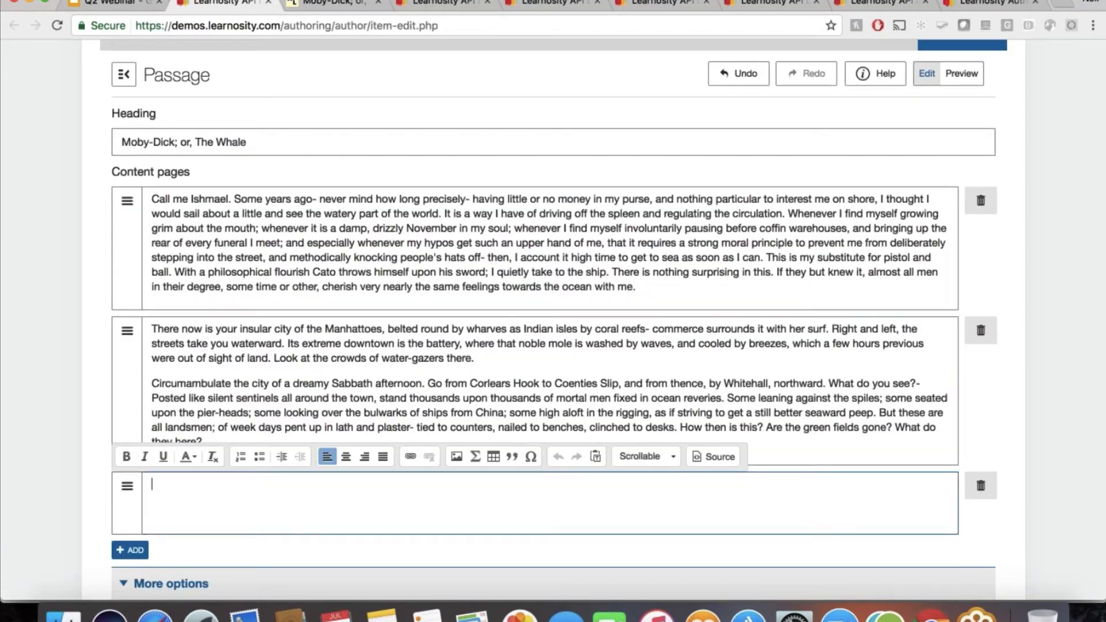
pyautogui.press('super+v')
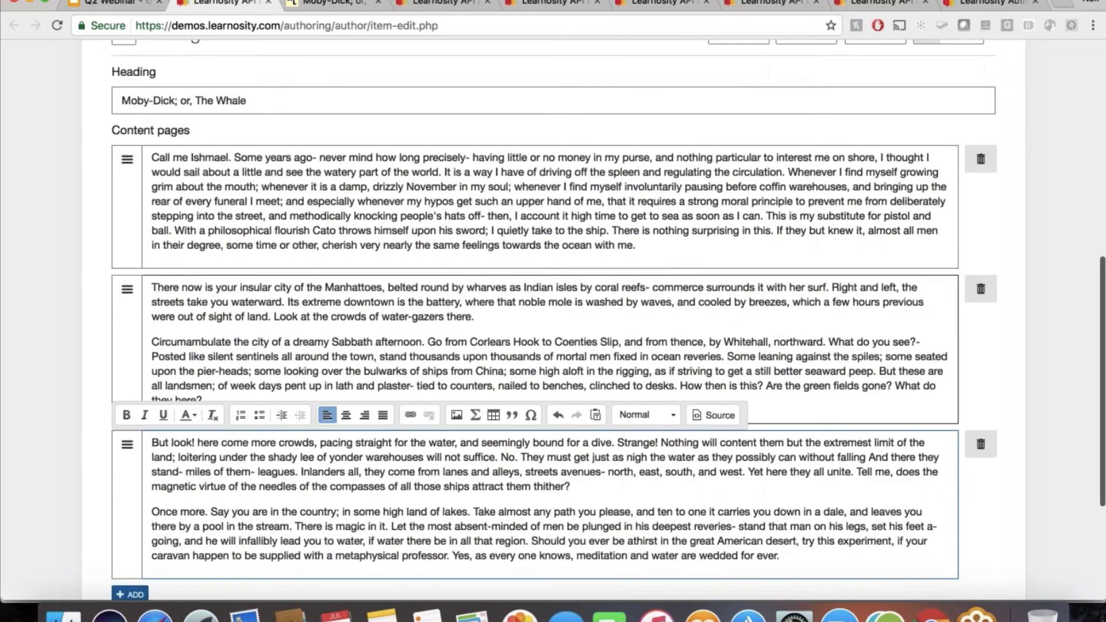
# - Review the three filled content pages and save the passage to the item
pyautogui.scroll(-2, 313, 478)
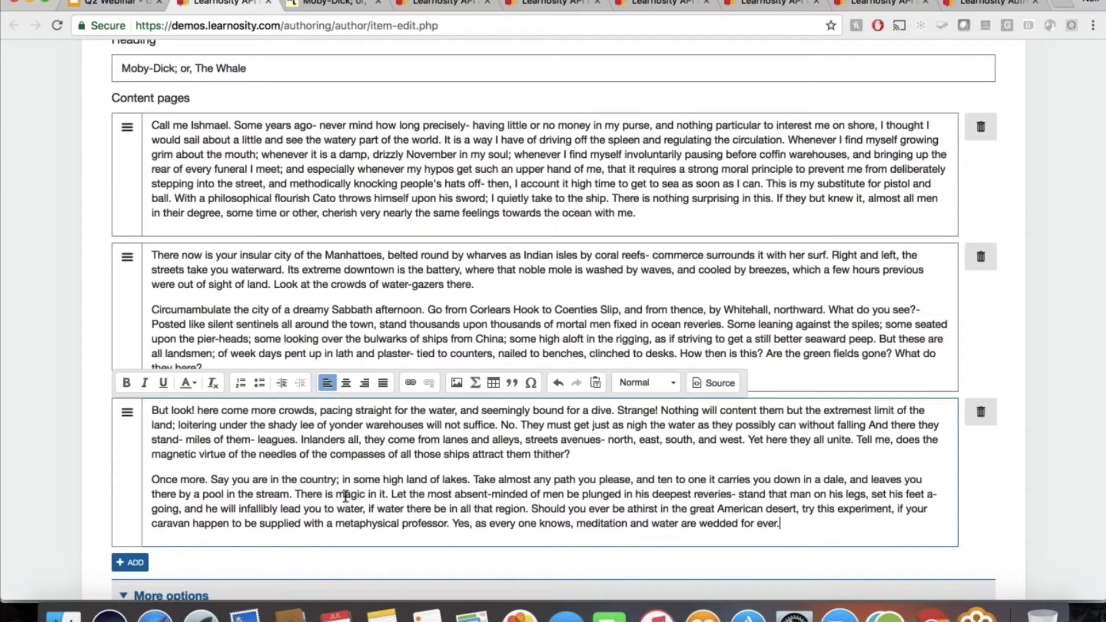
pyautogui.scroll(1, 471, 488)
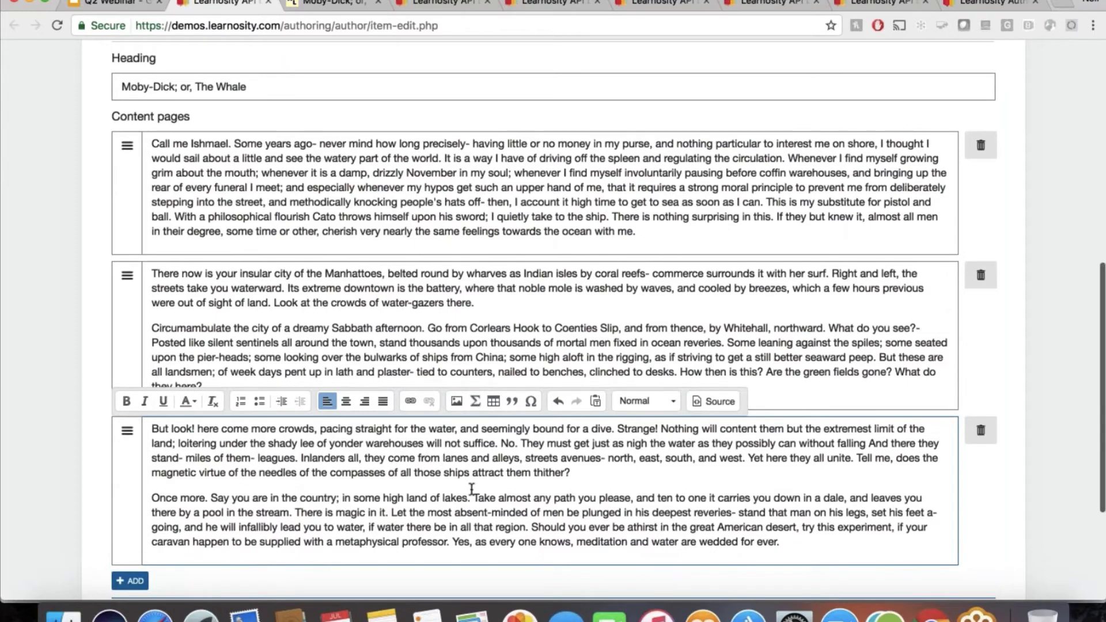
pyautogui.scroll(5, 471, 489)
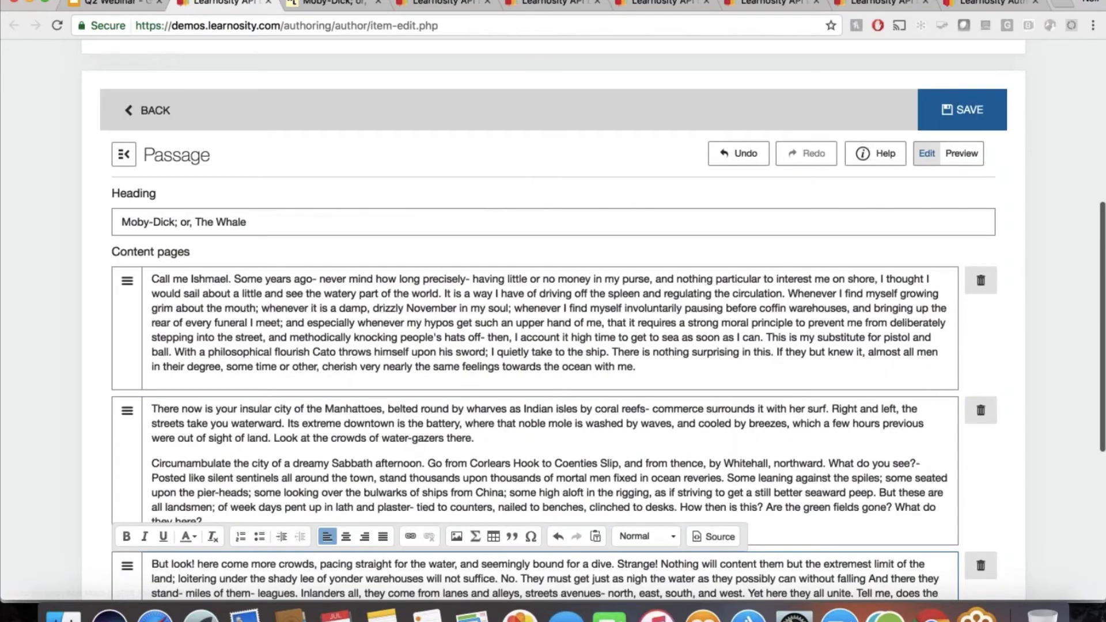
pyautogui.click(938, 115)
# - Add two standard multiple choice questions with the default stem and choices to the empty column beside the passage, saving each one
pyautogui.scroll(-3, 724, 365)
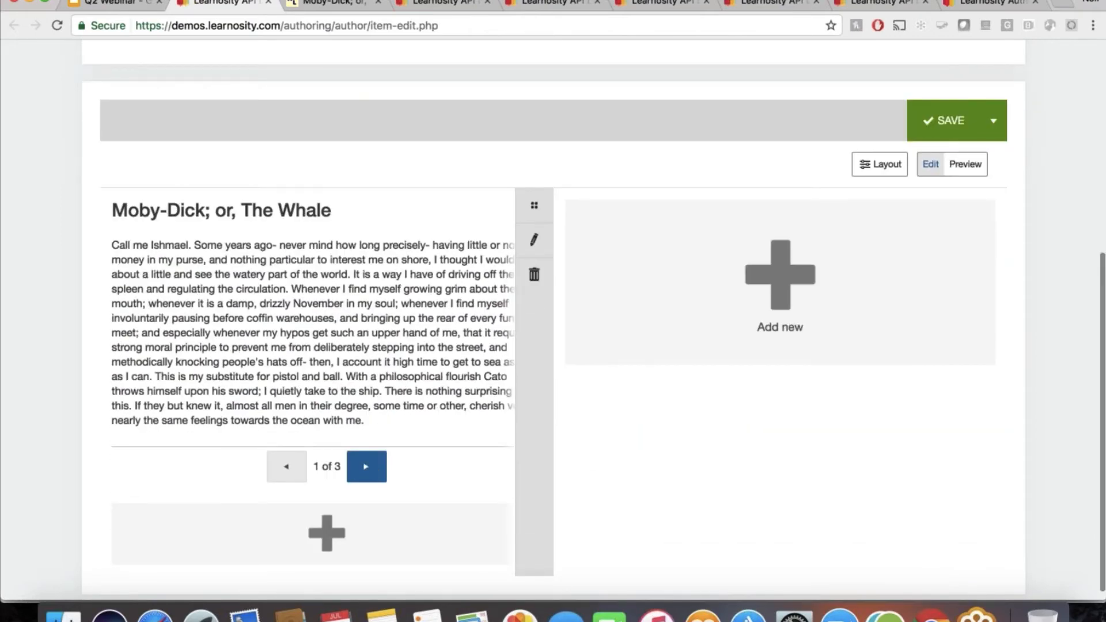
pyautogui.click(743, 312)
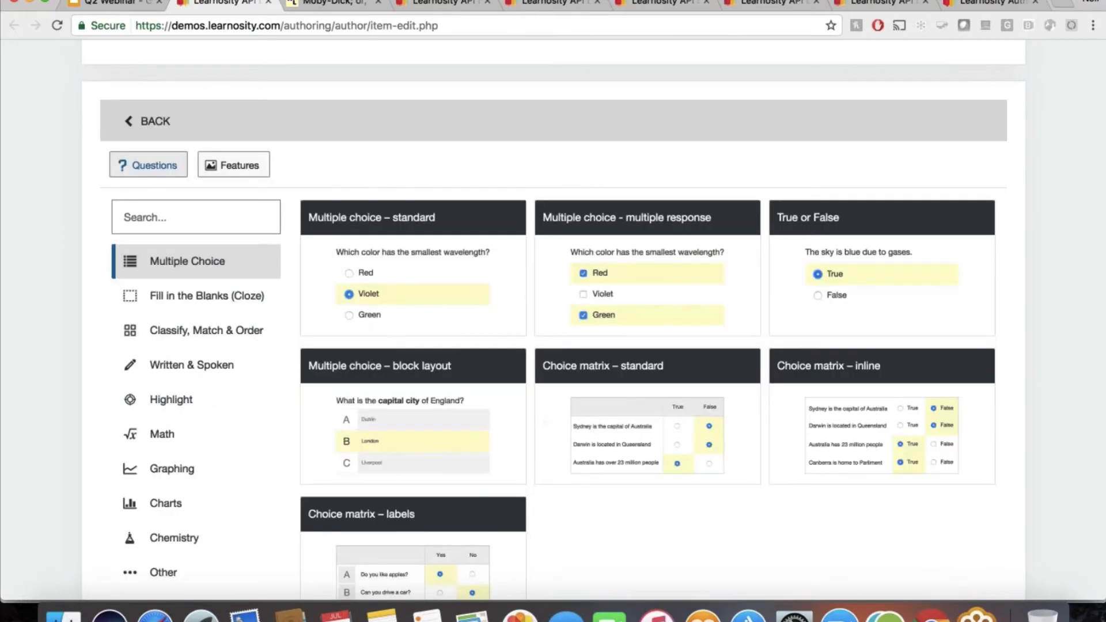
pyautogui.click(417, 315)
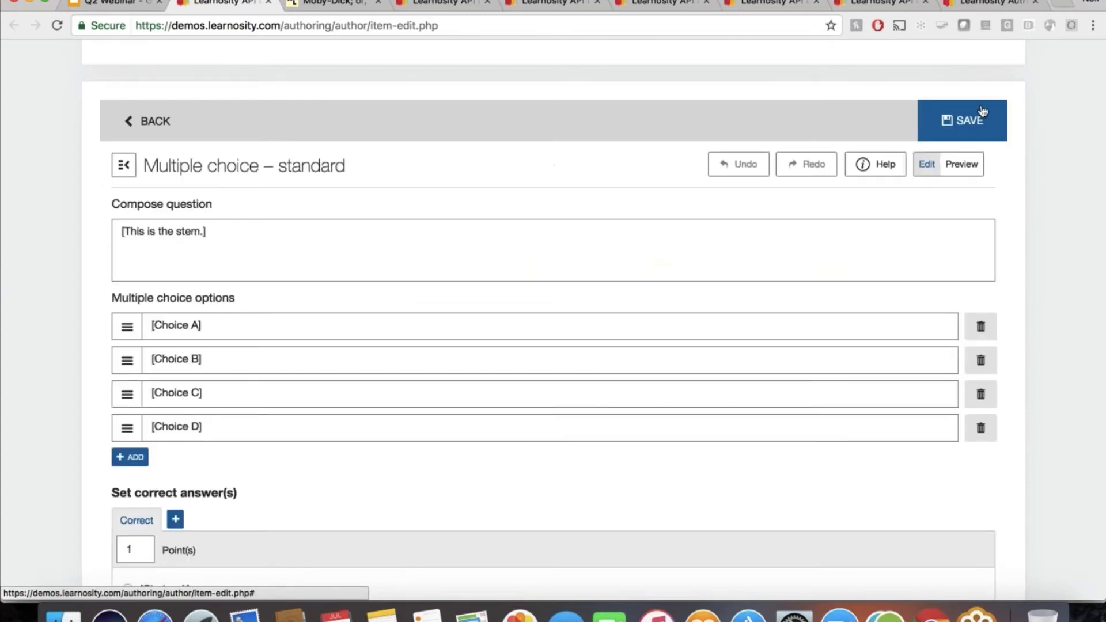
pyautogui.click(981, 113)
pyautogui.click(767, 385)
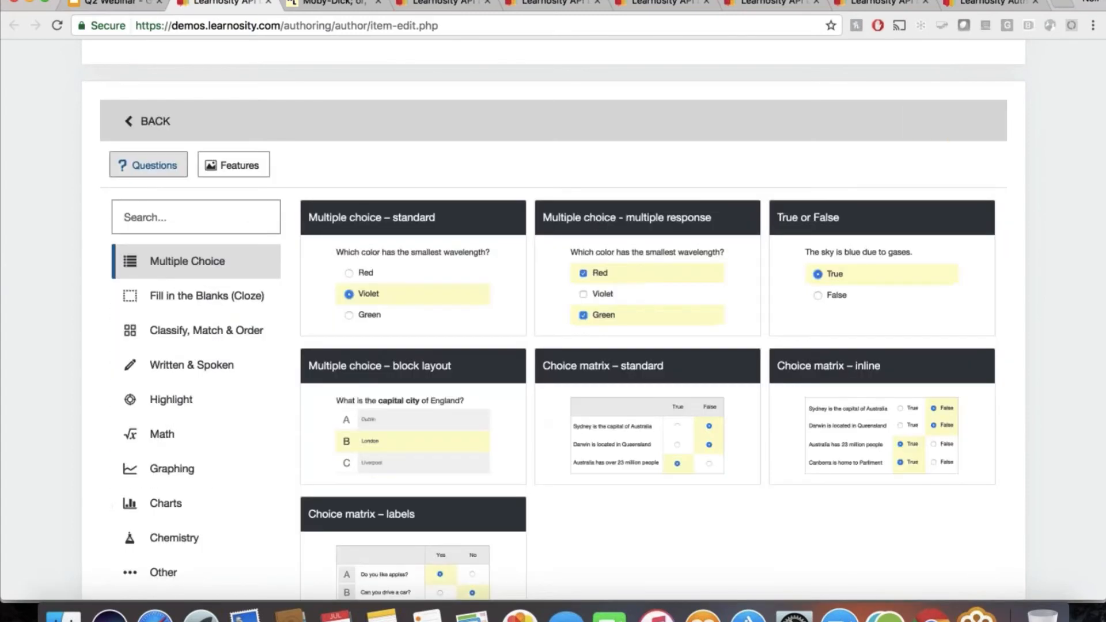
pyautogui.click(415, 306)
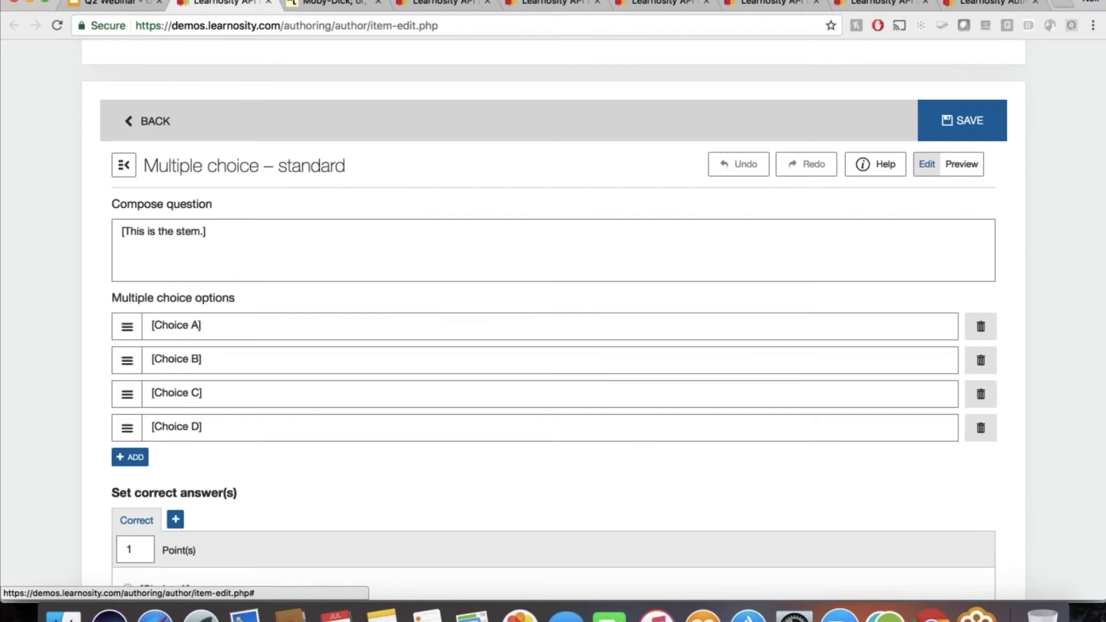
pyautogui.click(962, 122)
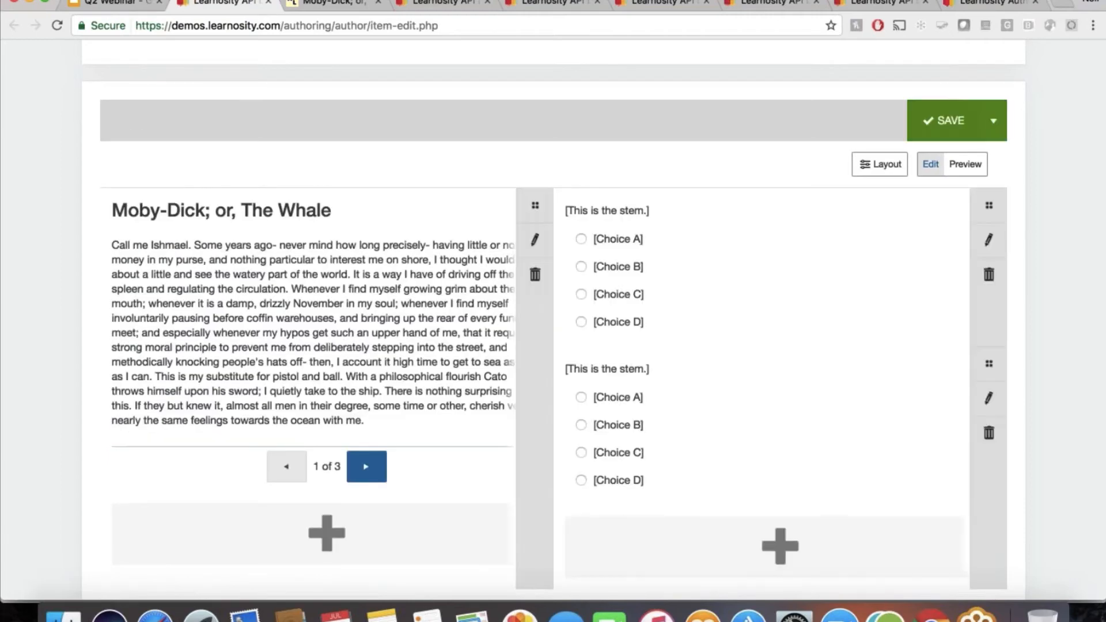
# - Preview the item and page forward and back through the three-page Moby-Dick passage beside the multiple choice questions
pyautogui.scroll(-1, 658, 305)
pyautogui.click(965, 141)
pyautogui.scroll(-1, 587, 191)
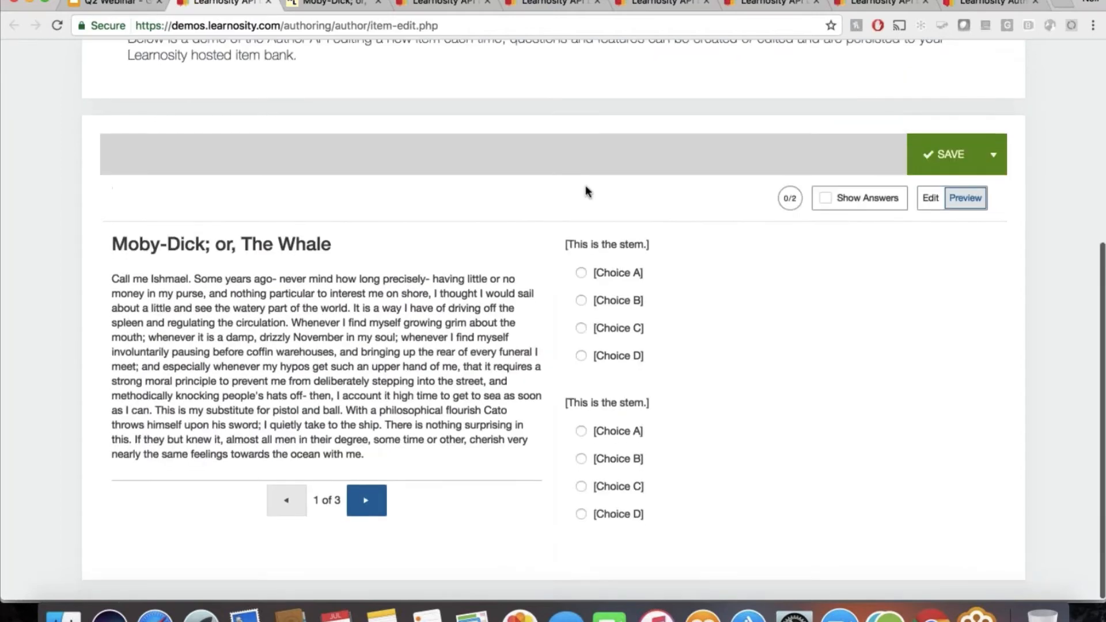
pyautogui.click(368, 501)
pyautogui.click(372, 511)
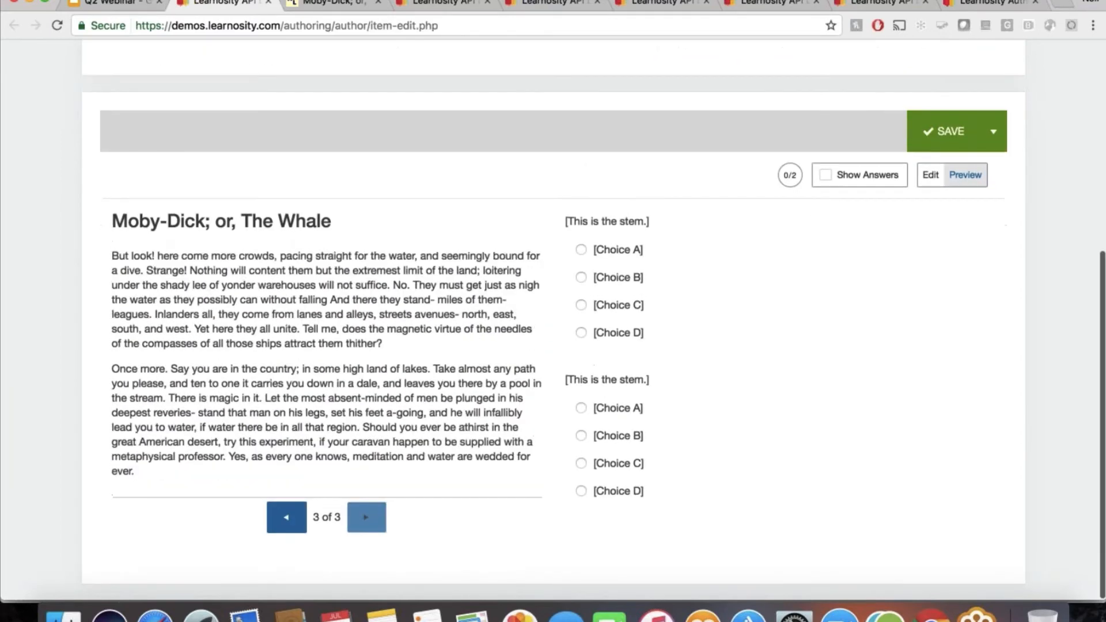
pyautogui.click(286, 517)
pyautogui.click(286, 515)
pyautogui.click(366, 513)
pyautogui.click(366, 512)
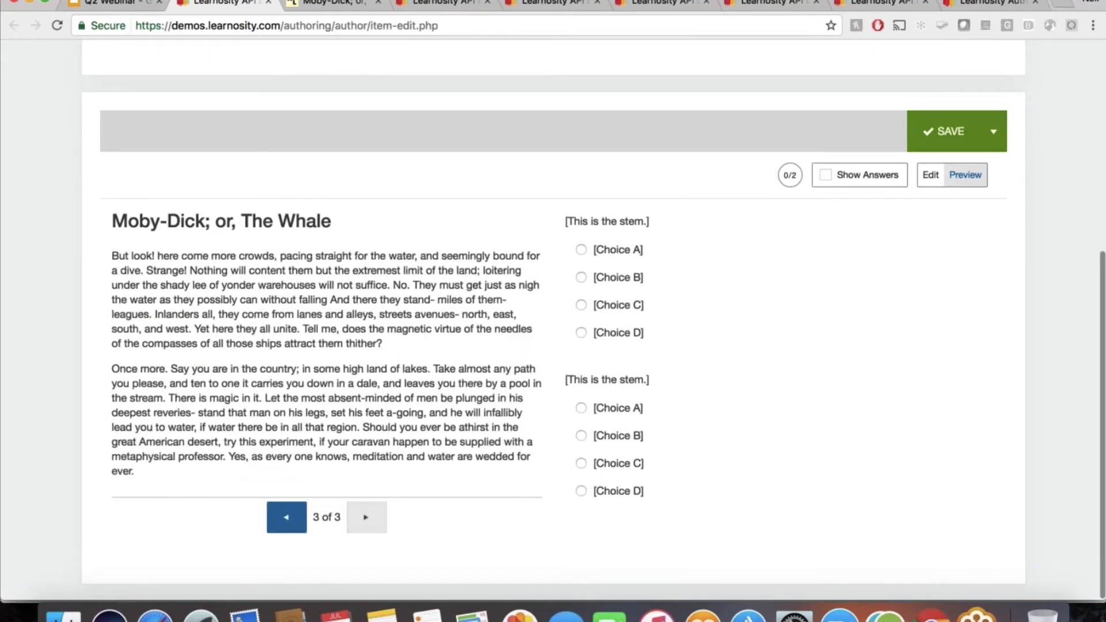
pyautogui.scroll(-1, 553, 340)
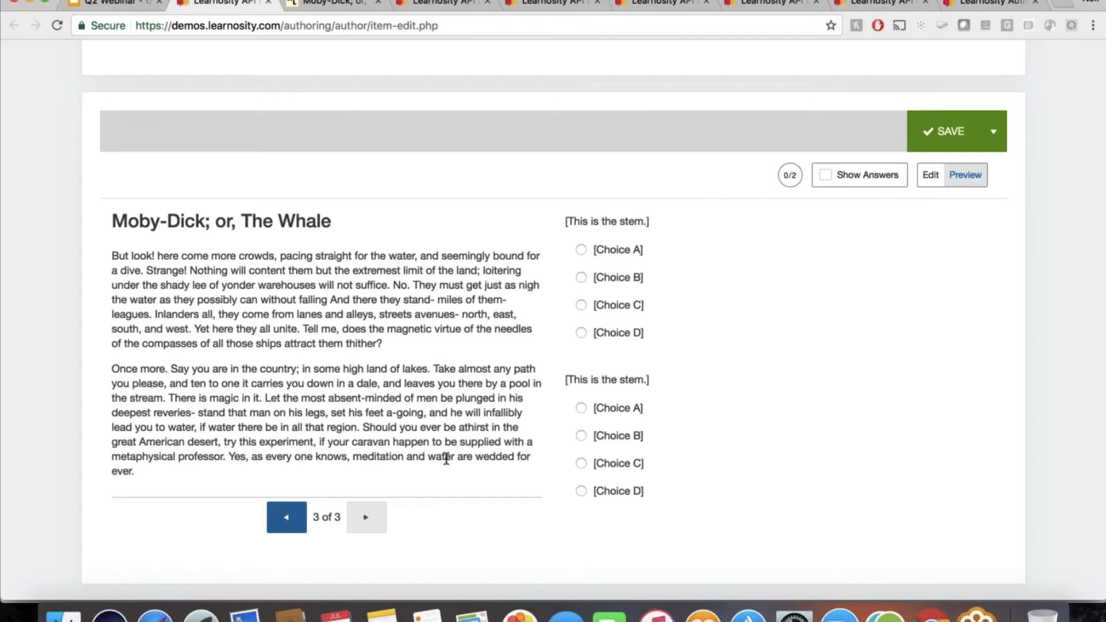
# - Switch to the Q2 Webinar slide deck and advance from the LTI title slide to the "About this feature" slide
pyautogui.click(93, 3)
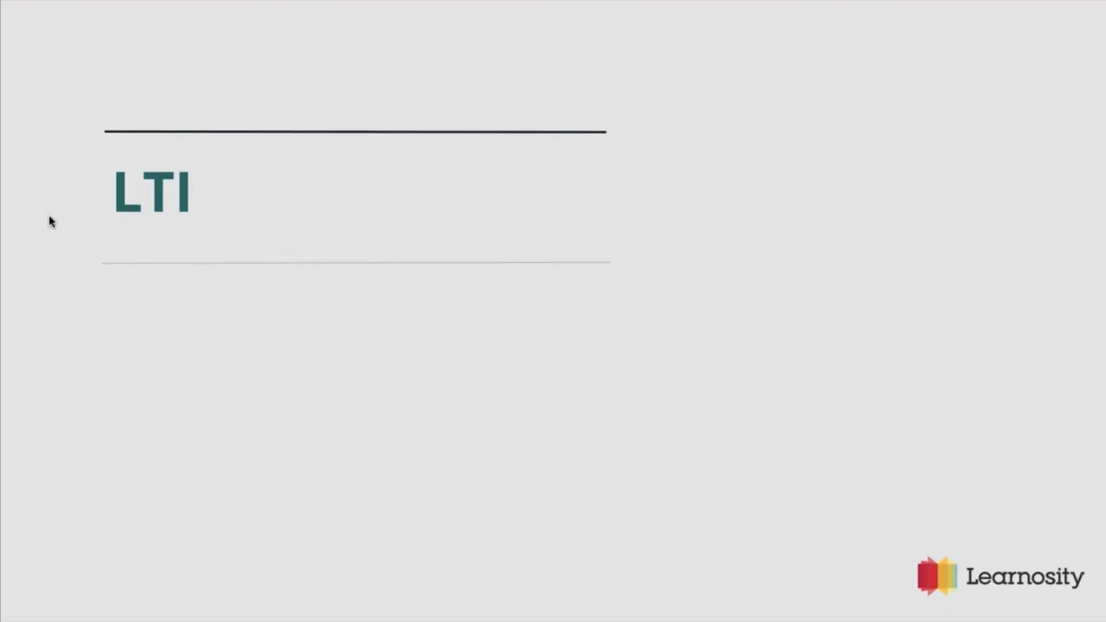
pyautogui.press('Right')
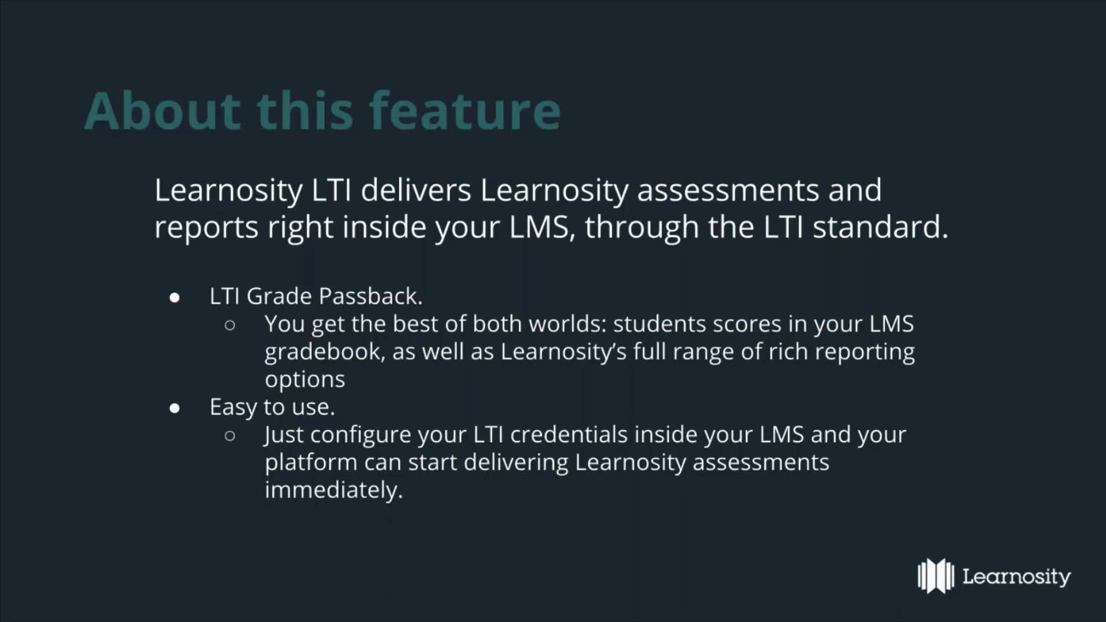